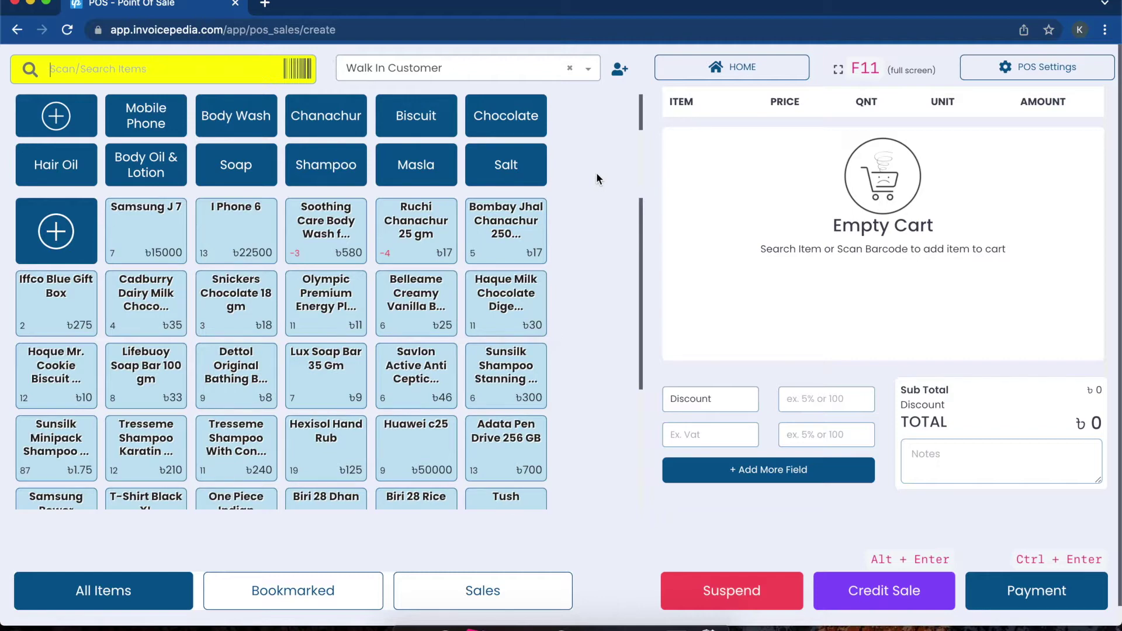
click(398, 25)
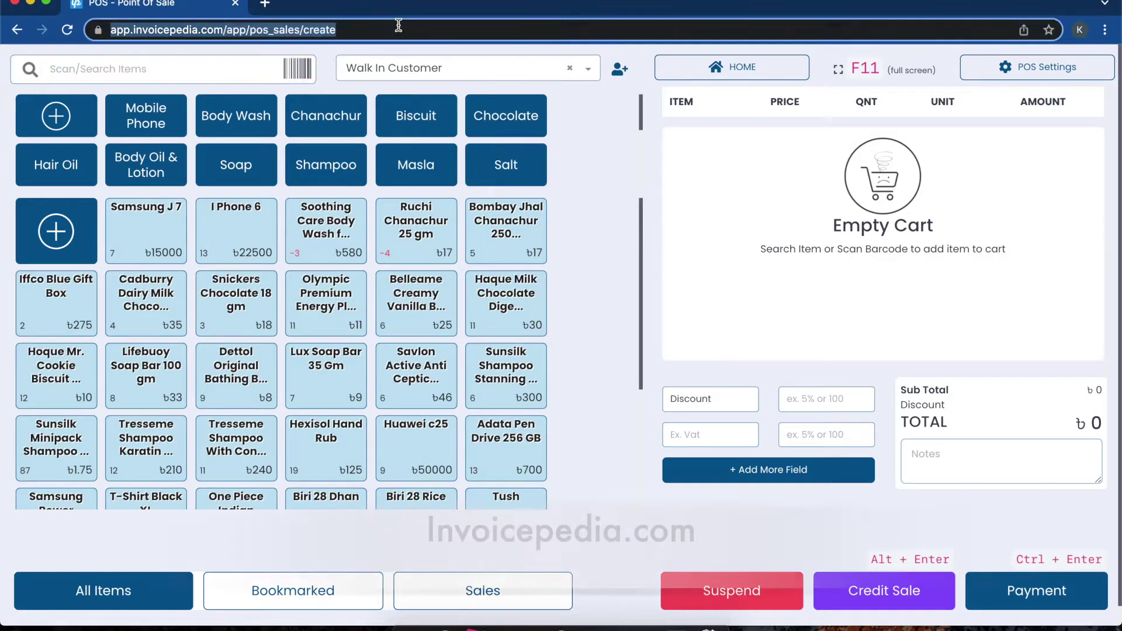
text(www.)
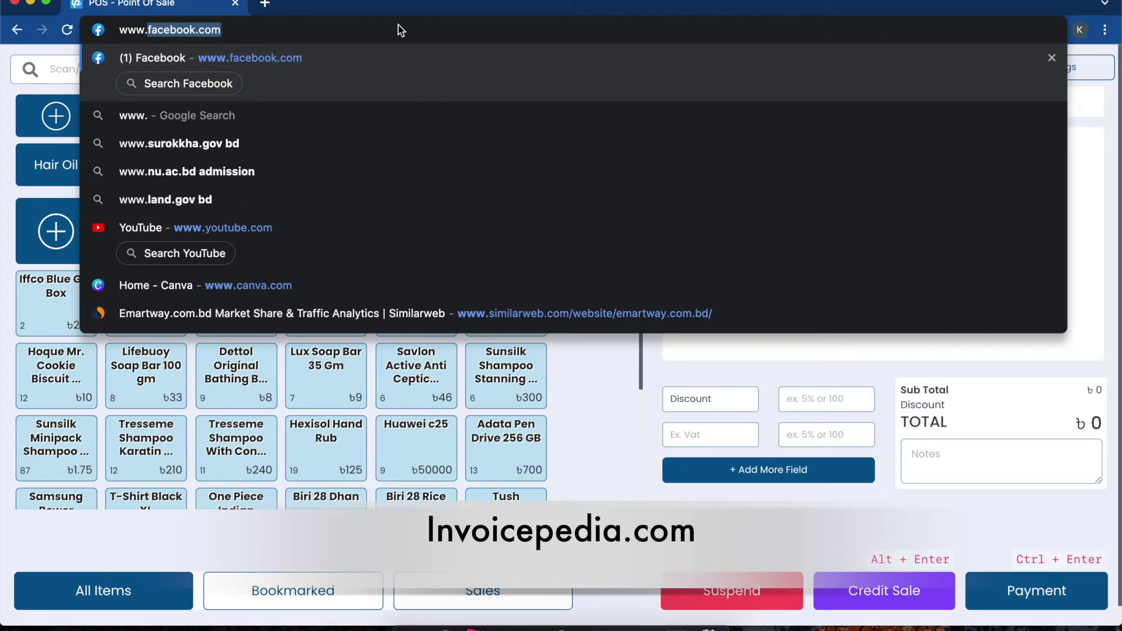
text(invoic)
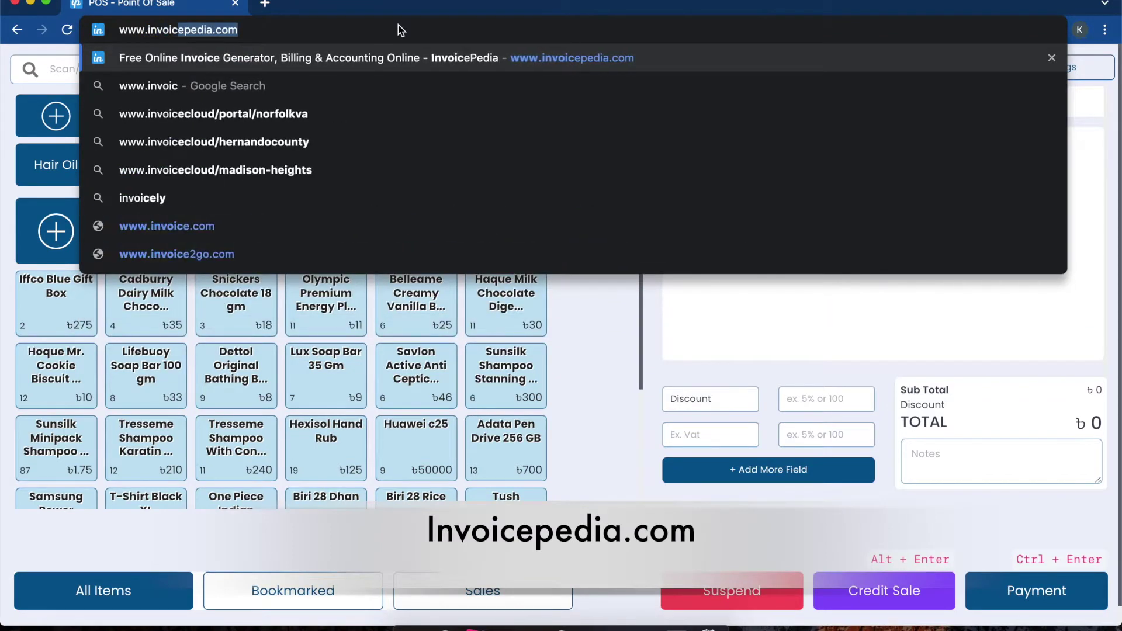
text(e)
key(Return)
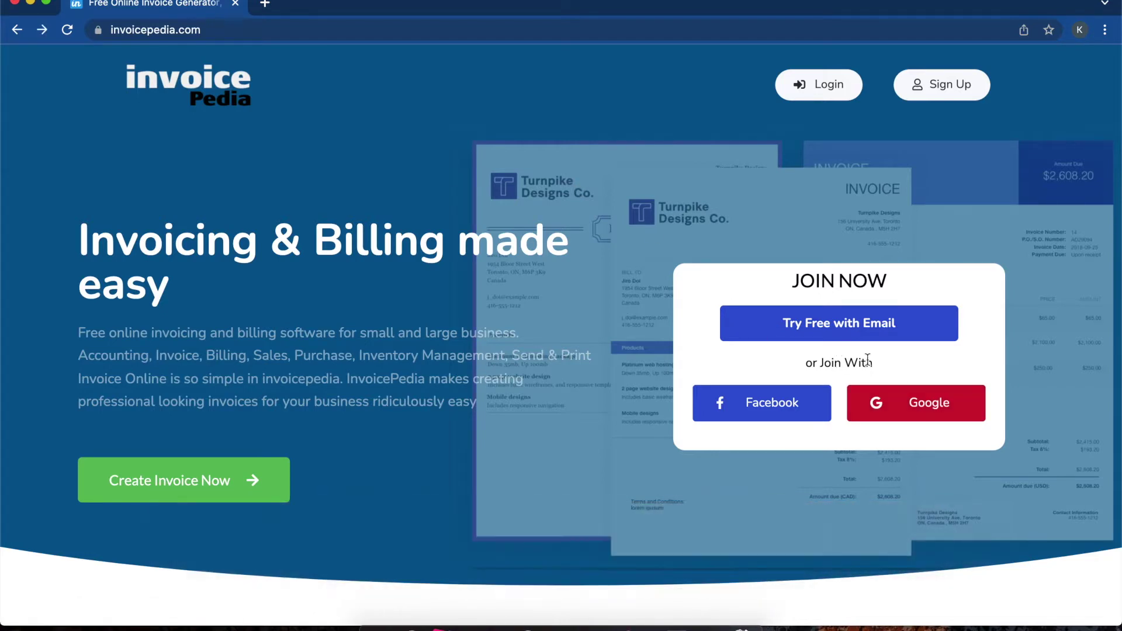
Step: Sign in with a Google account and save the user's phone number in the prompt
click(917, 409)
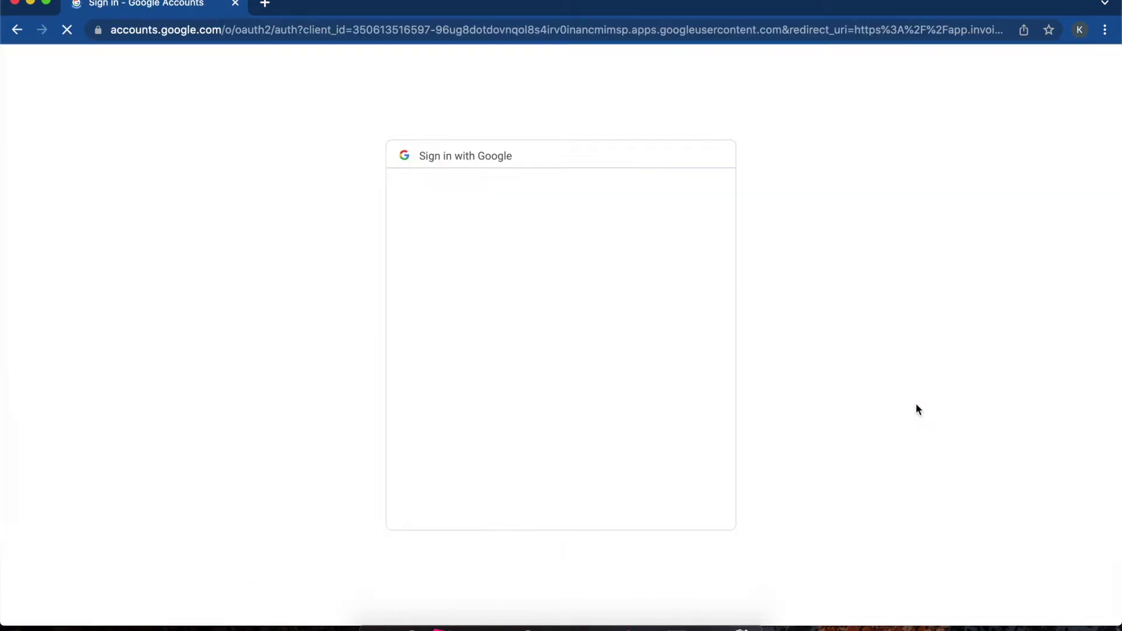
click(476, 400)
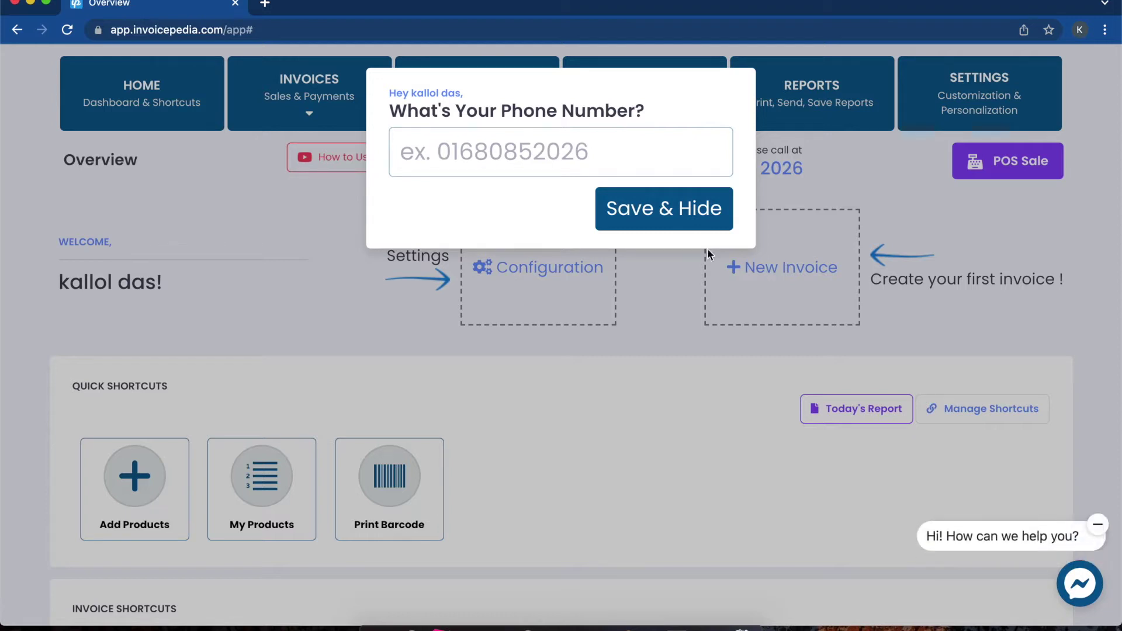
click(571, 172)
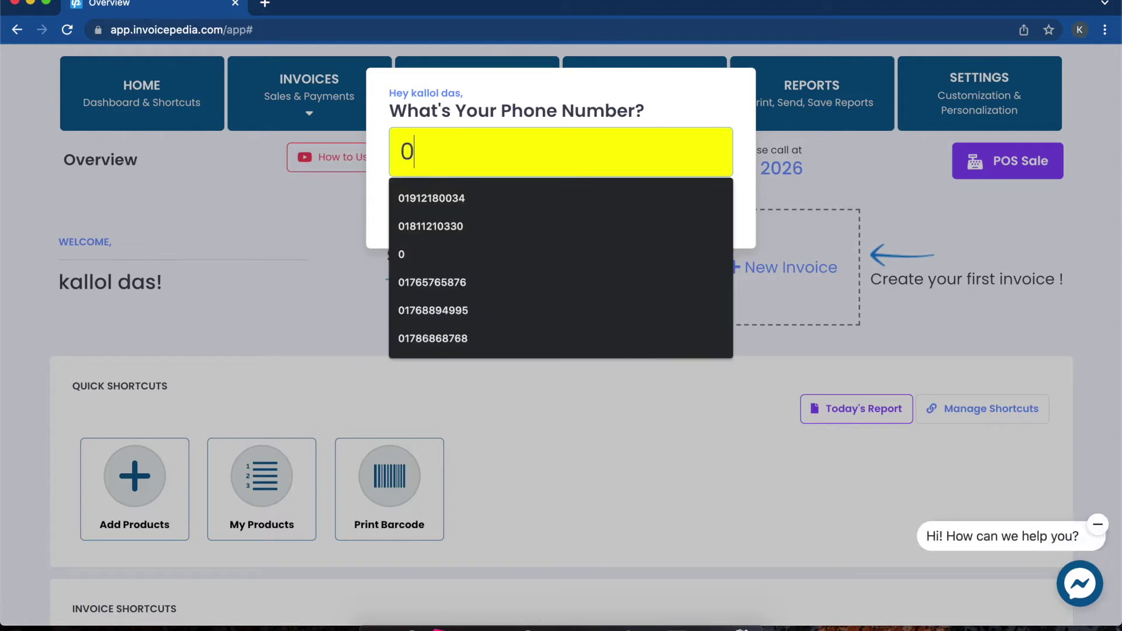
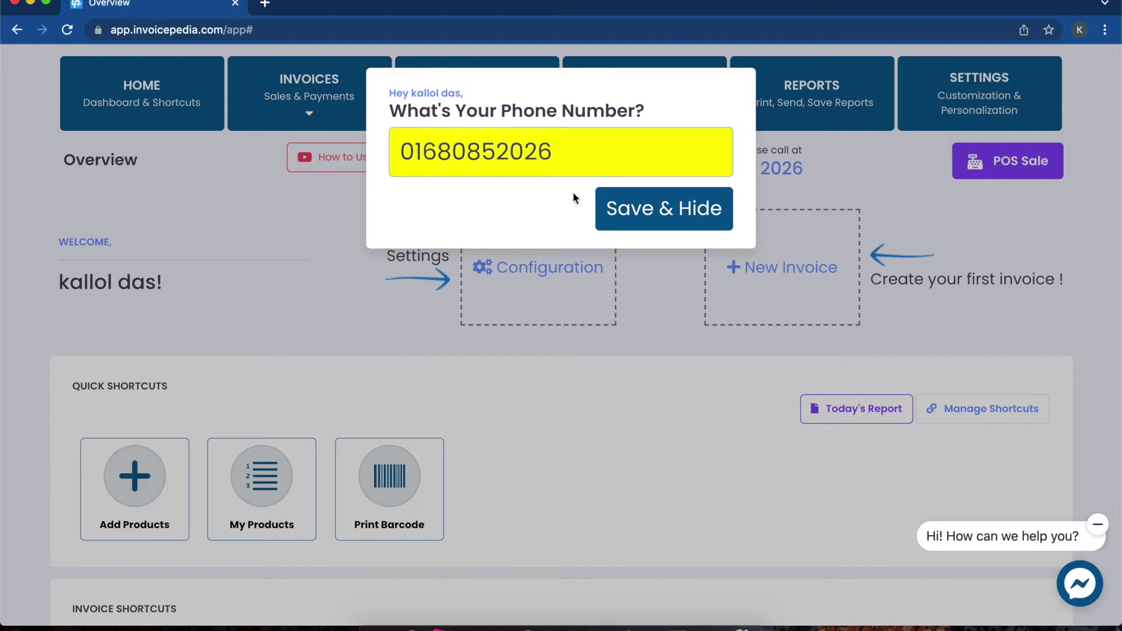
click(677, 217)
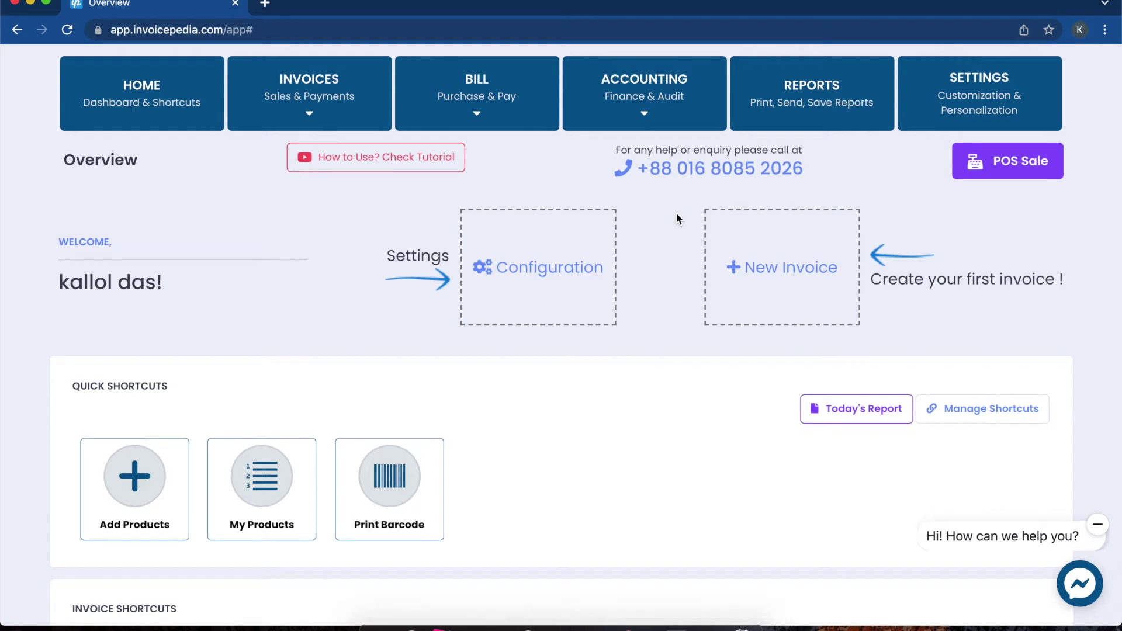
Step: Review the Configuration General Settings for Invoice Pedia, Software Company, United Kingdom, Pound sterling
scroll(686, 387, down, 5)
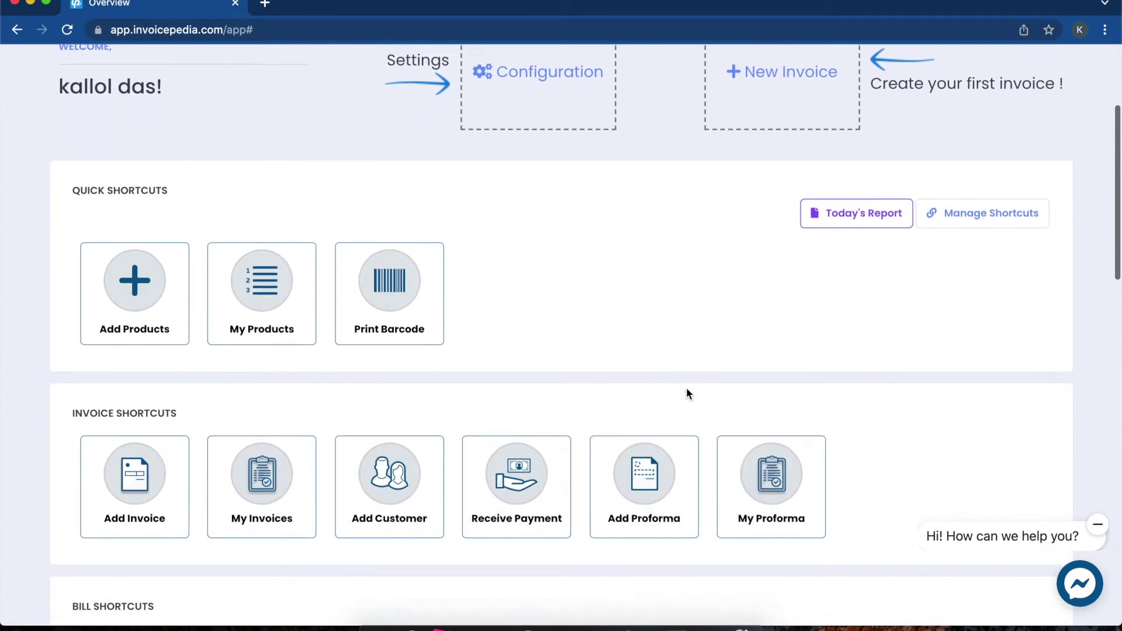
scroll(686, 388, down, 10)
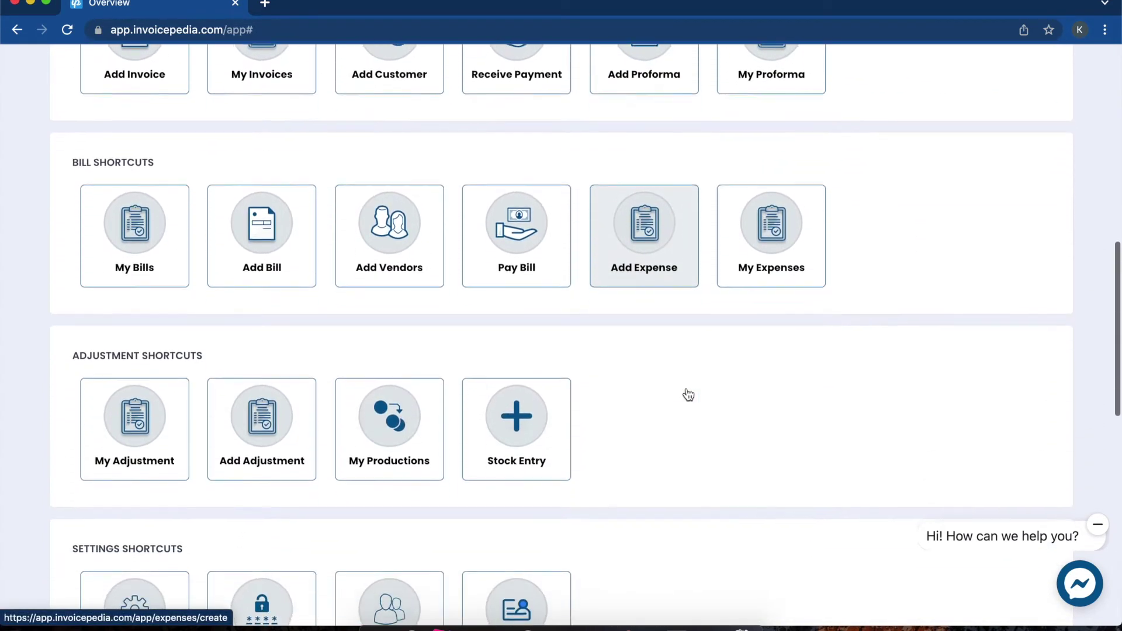
scroll(688, 394, up, 14)
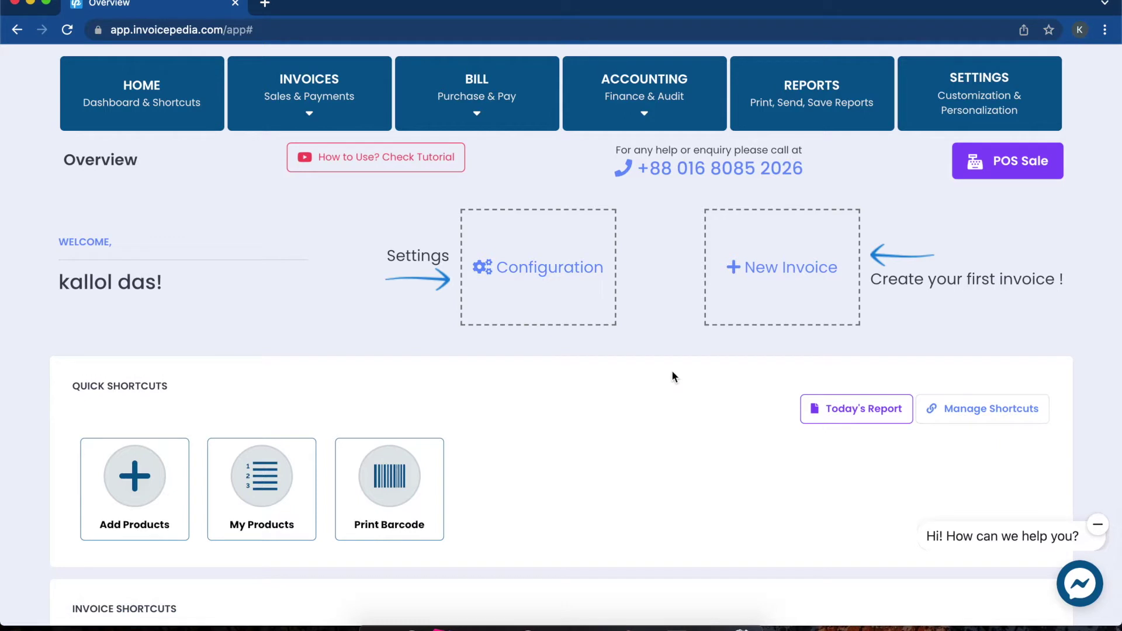
click(558, 268)
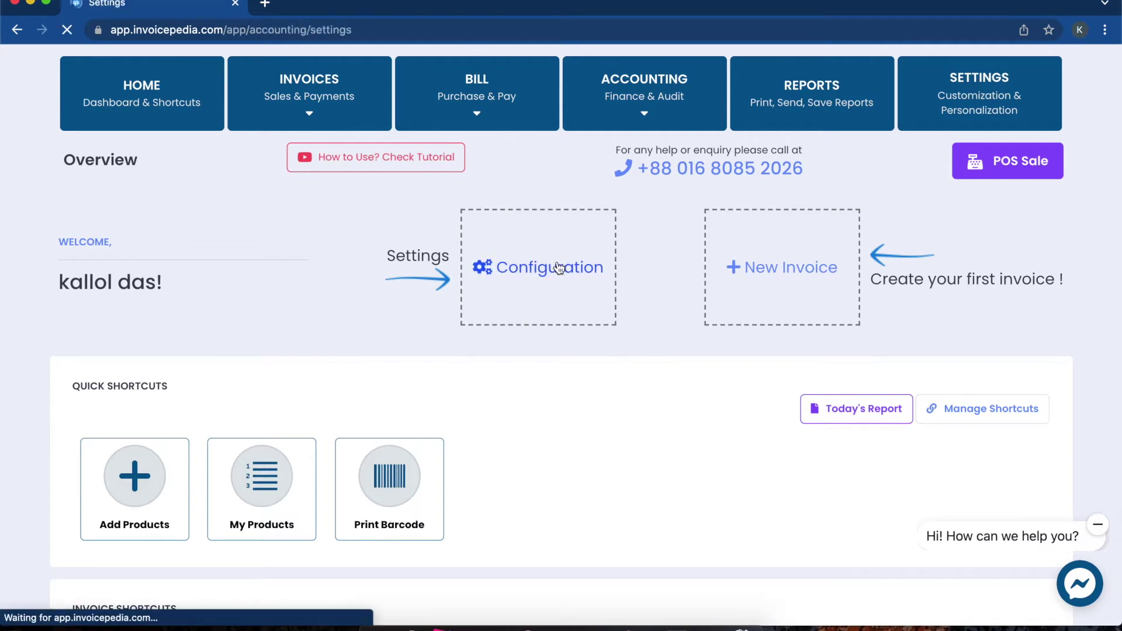
scroll(716, 370, down, 4)
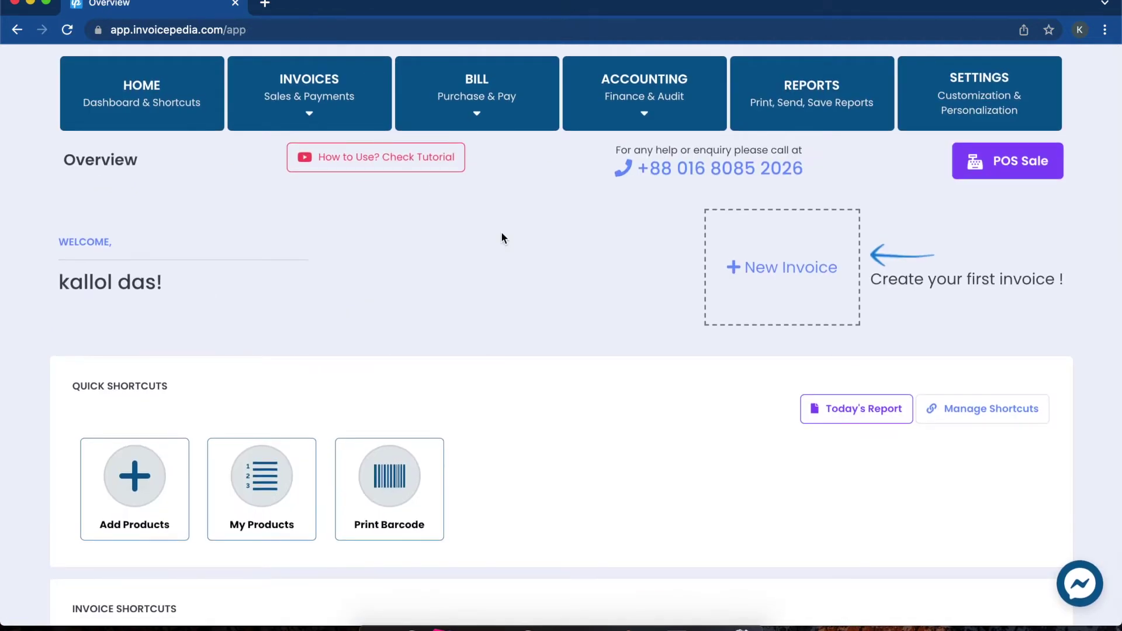
scroll(501, 235, down, 3)
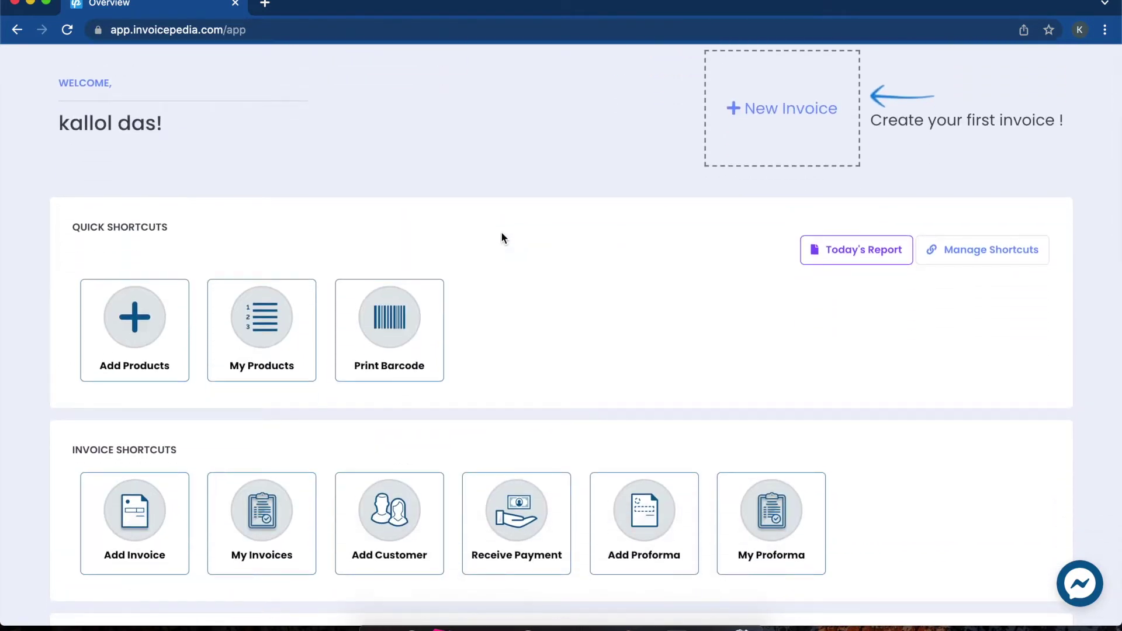
scroll(501, 235, down, 2)
scroll(501, 235, down, 3)
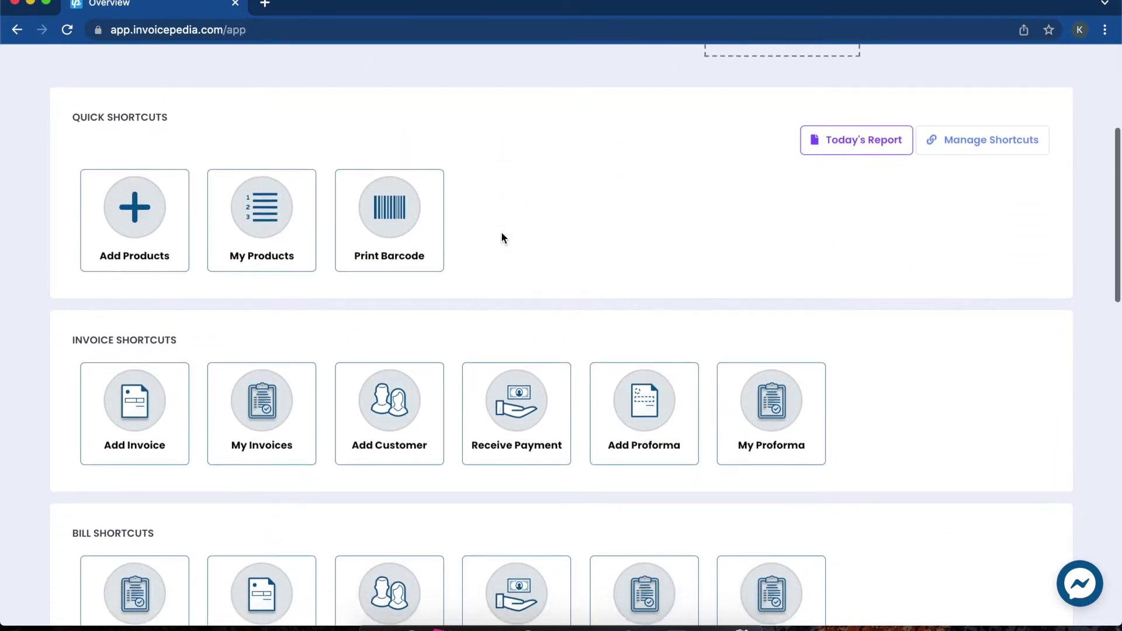
scroll(502, 235, down, 2)
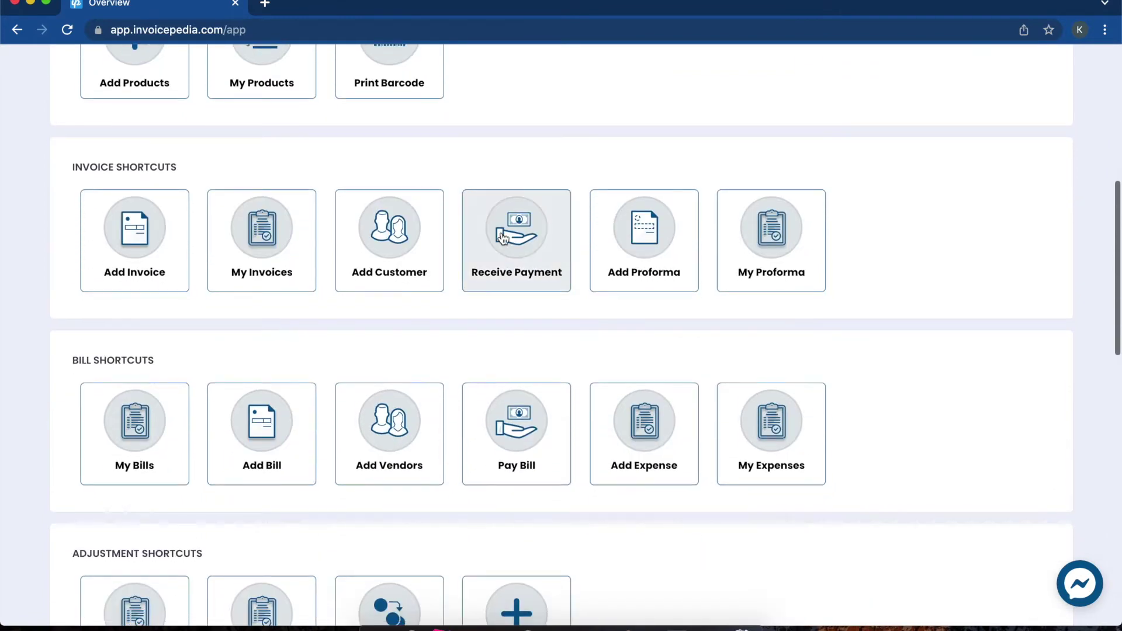
scroll(501, 235, down, 3)
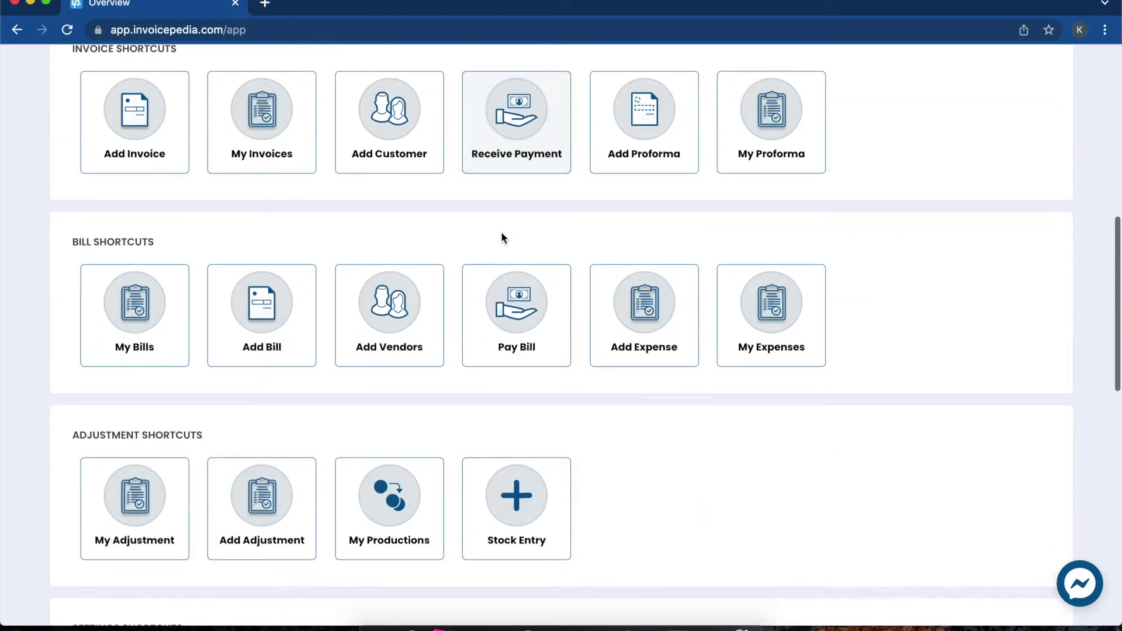
scroll(501, 236, down, 3)
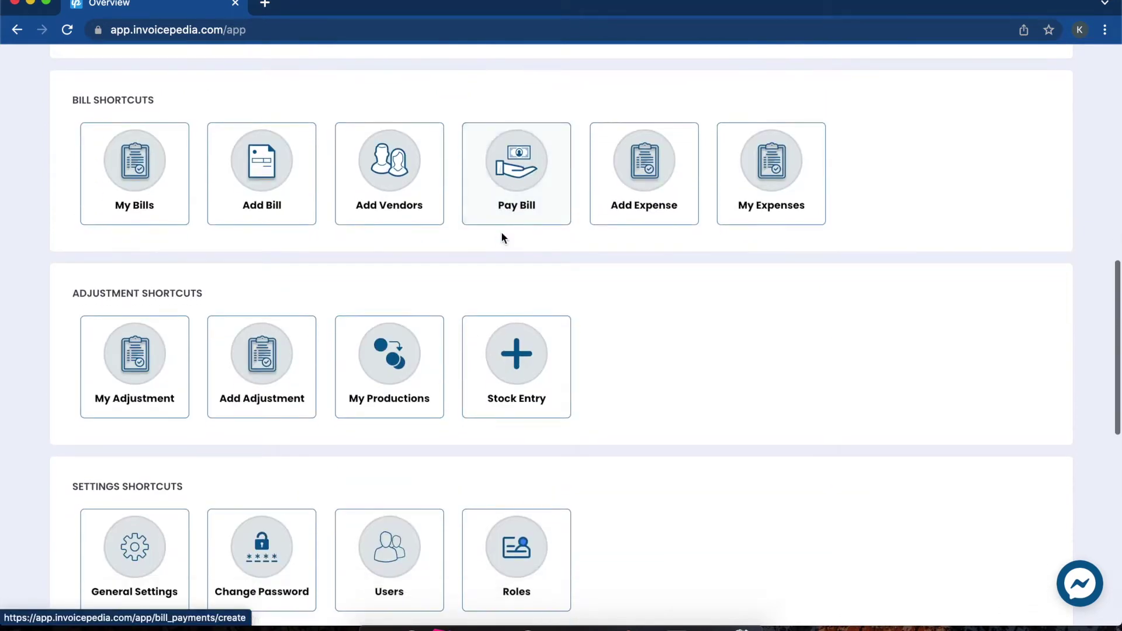
scroll(501, 237, down, 2)
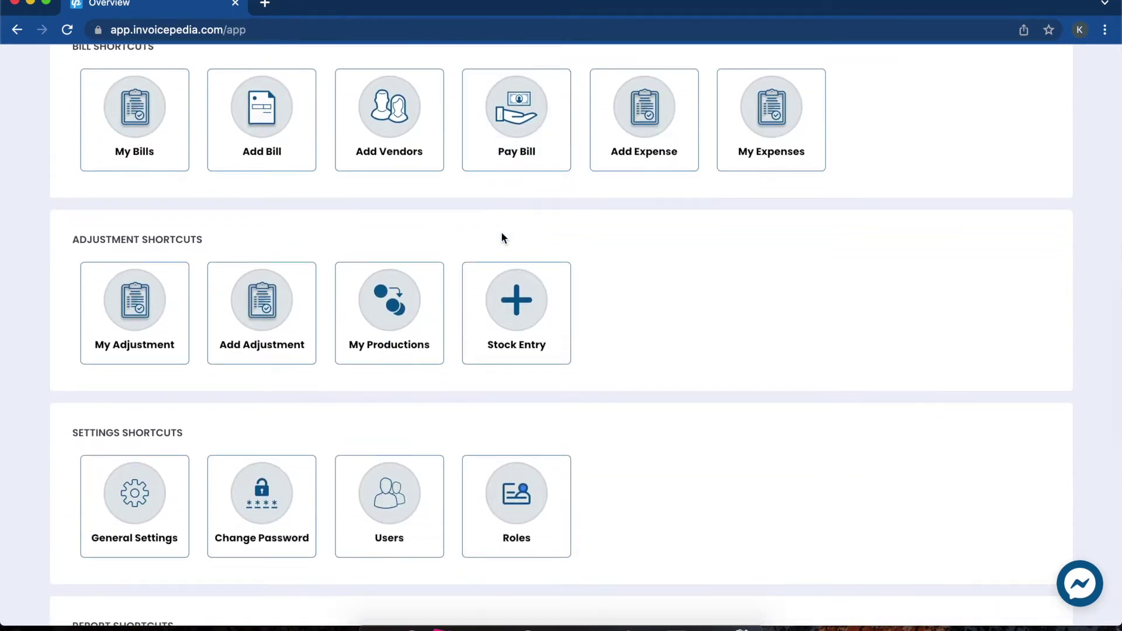
scroll(501, 237, down, 2)
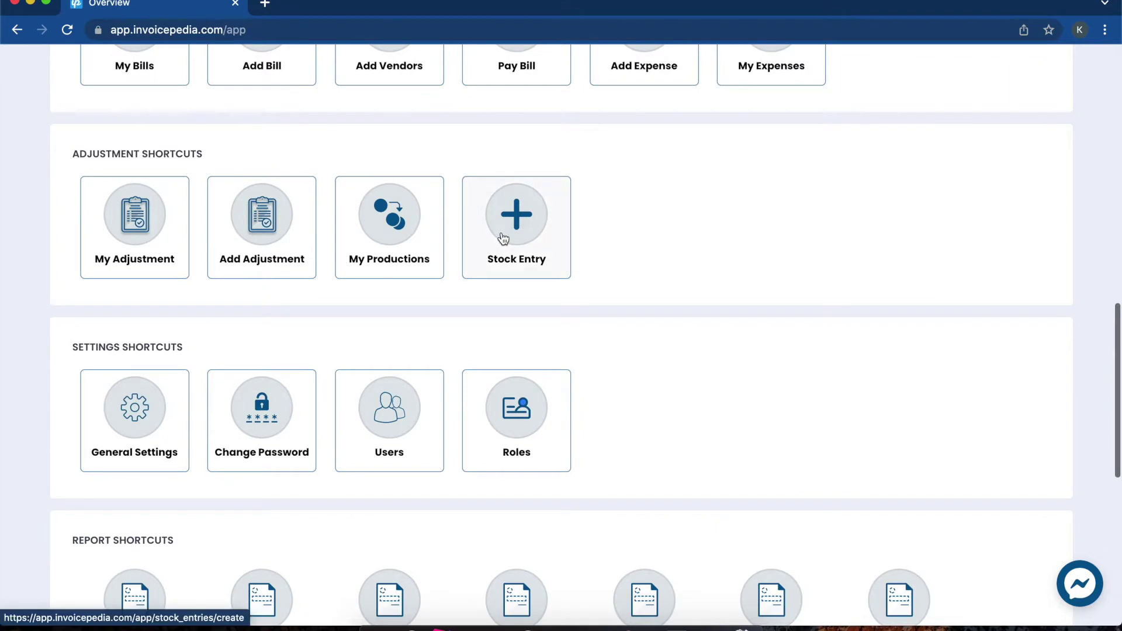
scroll(503, 238, down, 10)
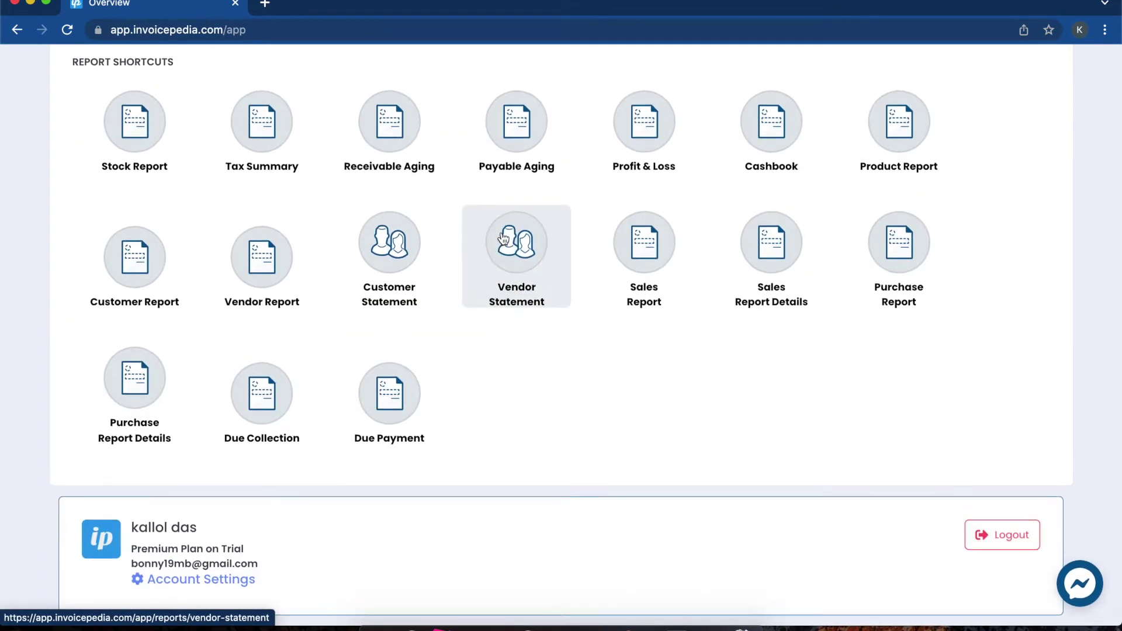
scroll(503, 238, up, 10)
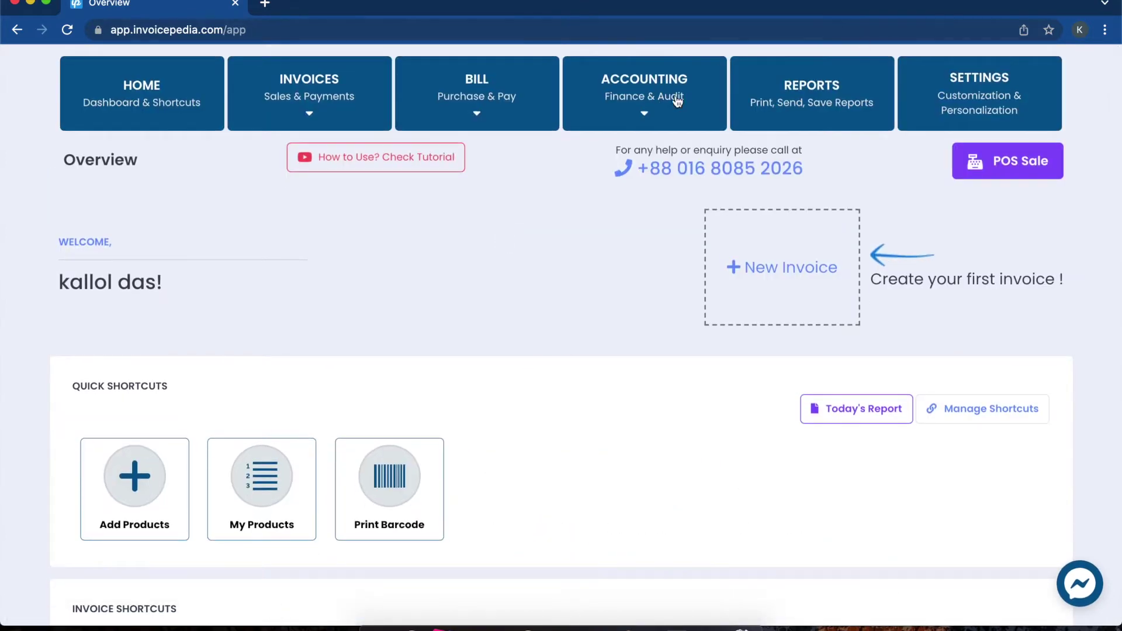
click(662, 108)
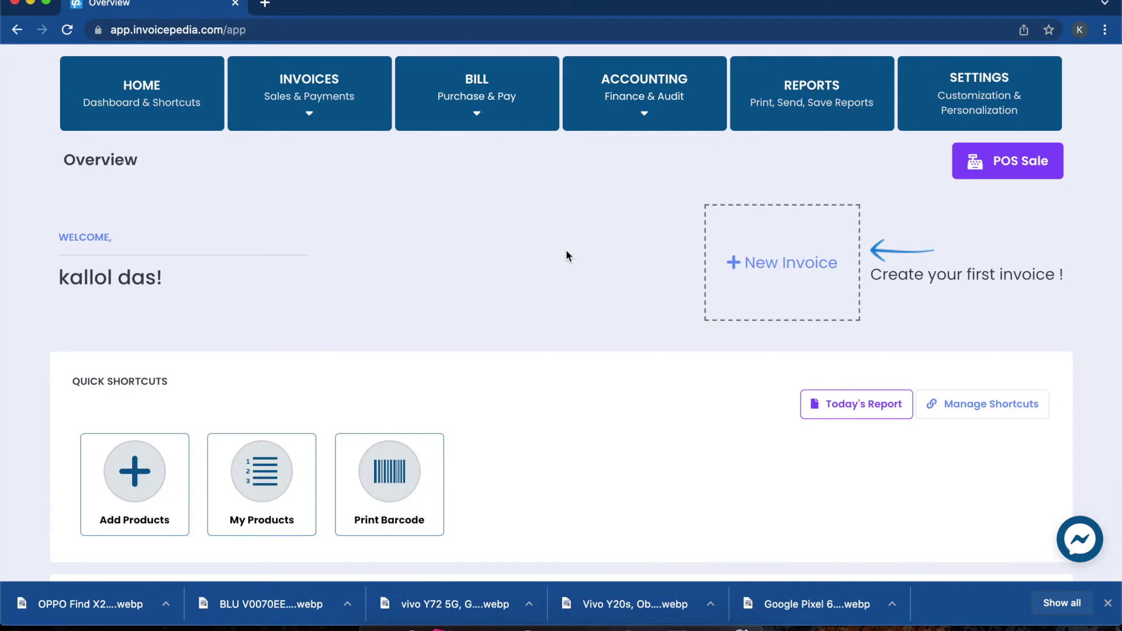
Step: On the POS screen, search 11 and add the iPhone SE 64GB Black (£389) to the cart
click(1015, 166)
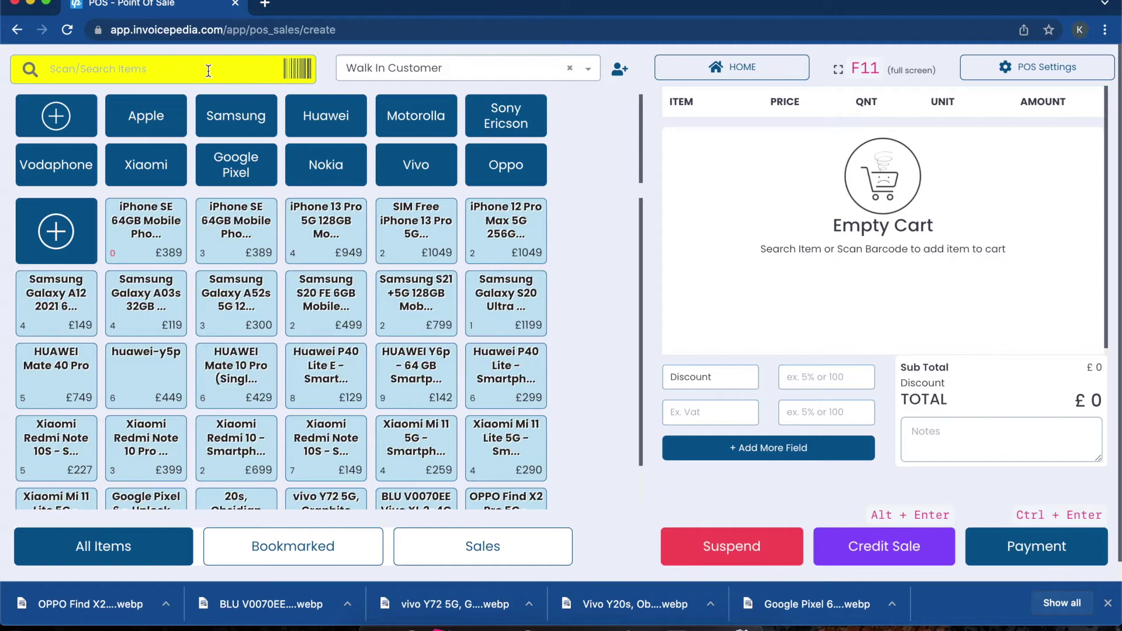
text(11)
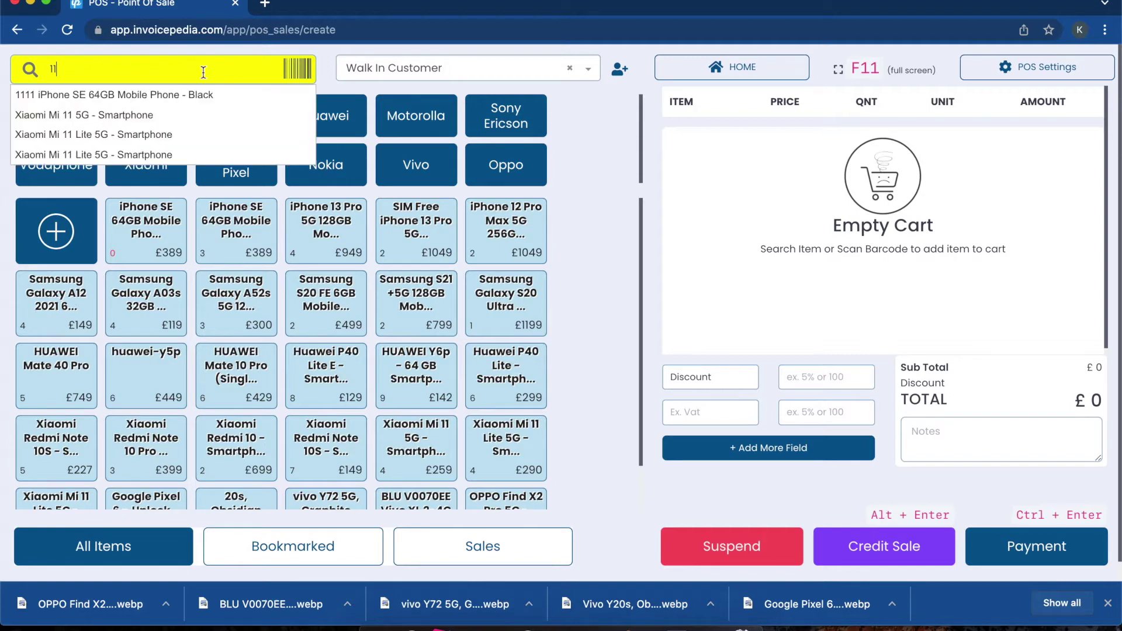
click(178, 96)
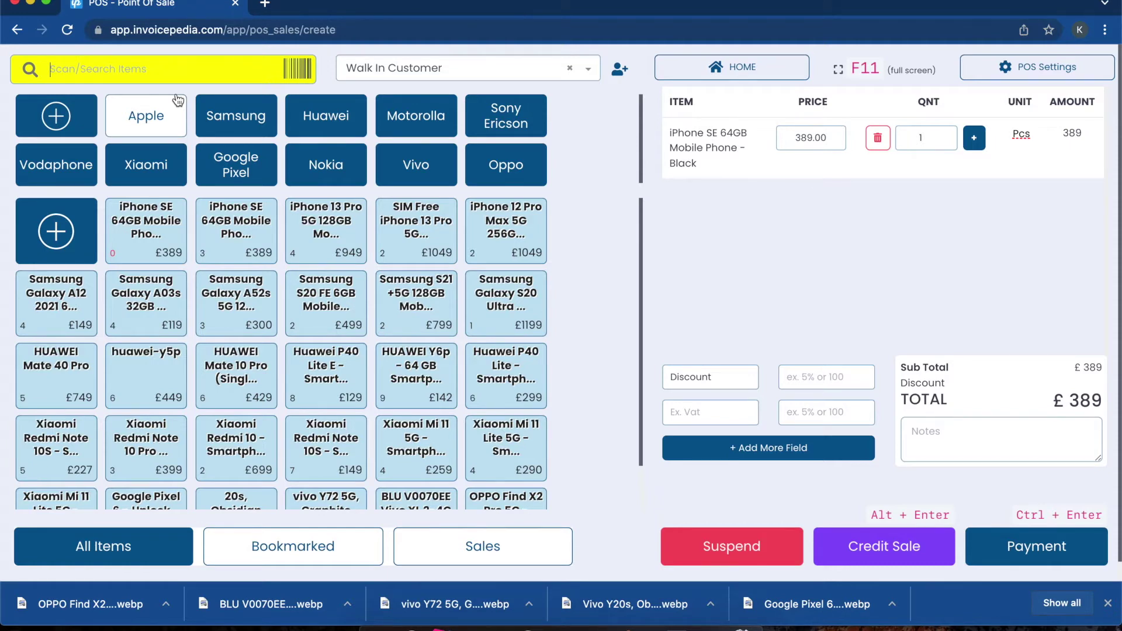
click(426, 77)
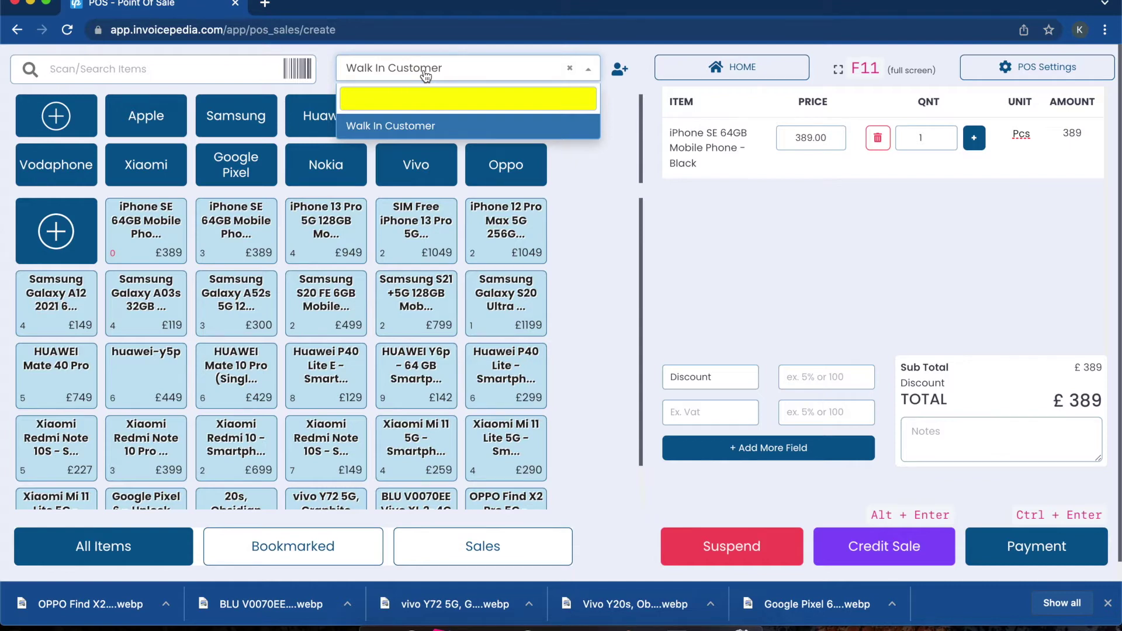
Step: Add a new customer with name, phone number and 499 opening due, and set them on the sale
click(617, 69)
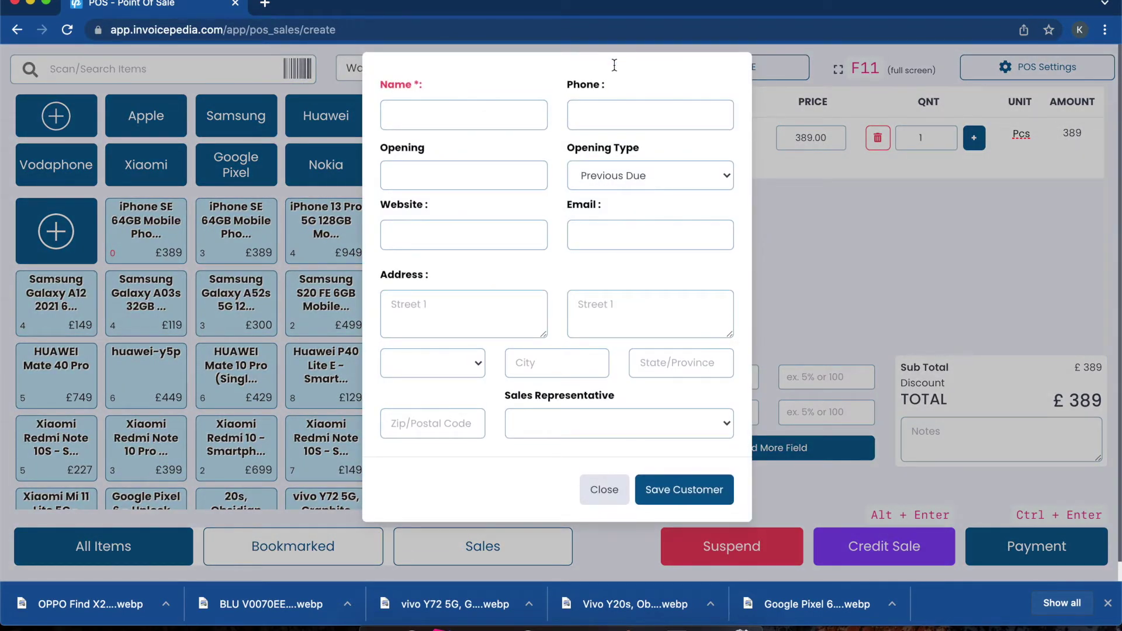
click(451, 108)
key(Tab)
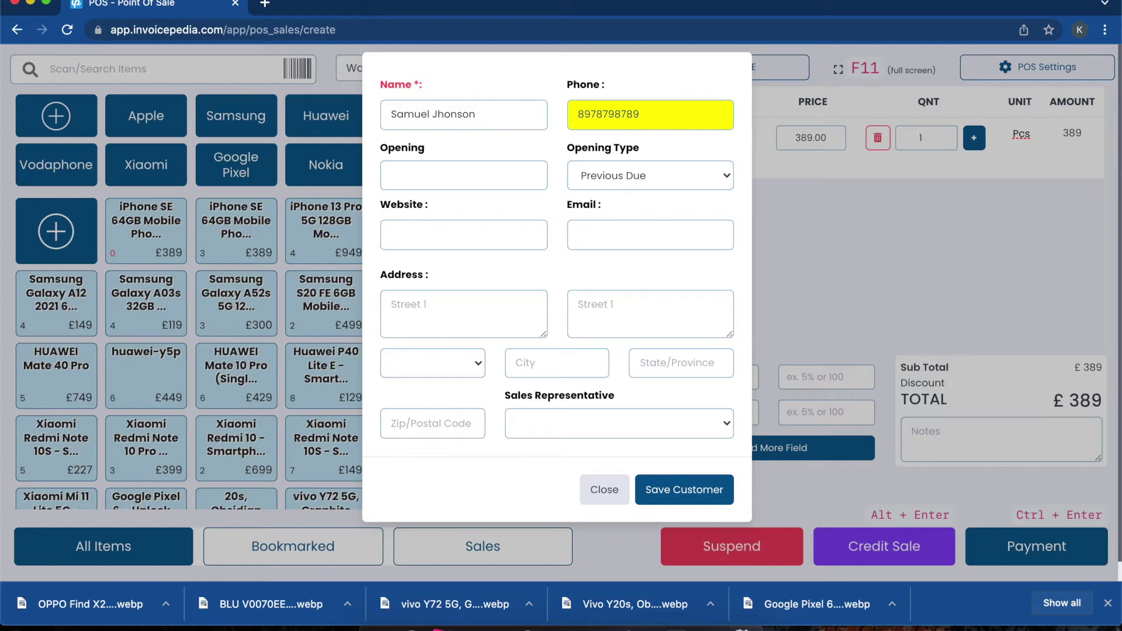
key(Tab)
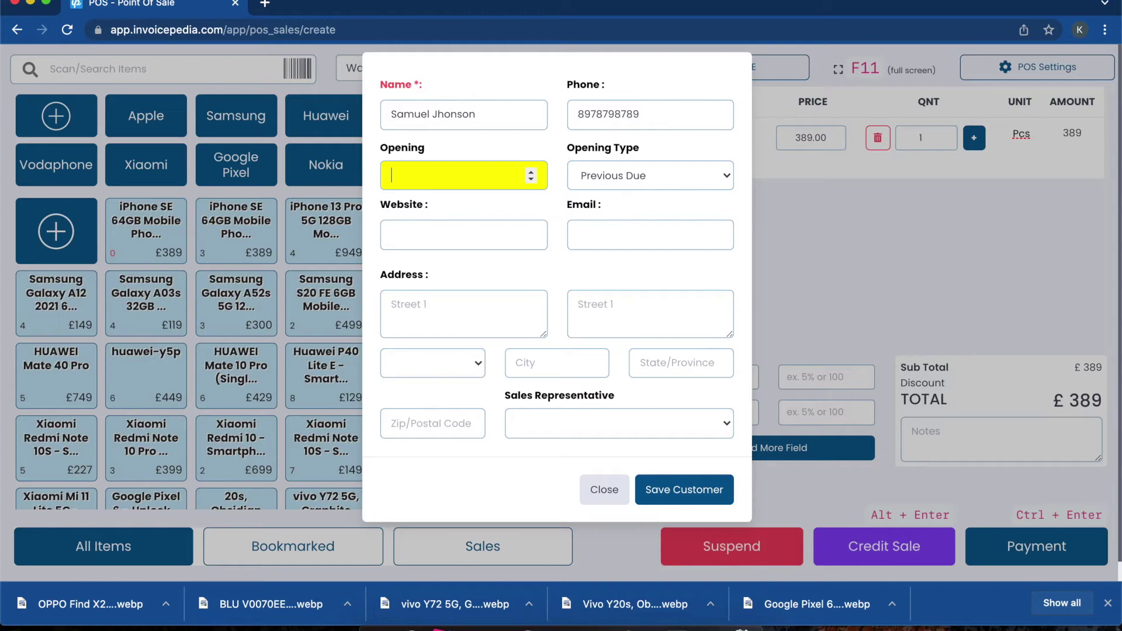
text(499)
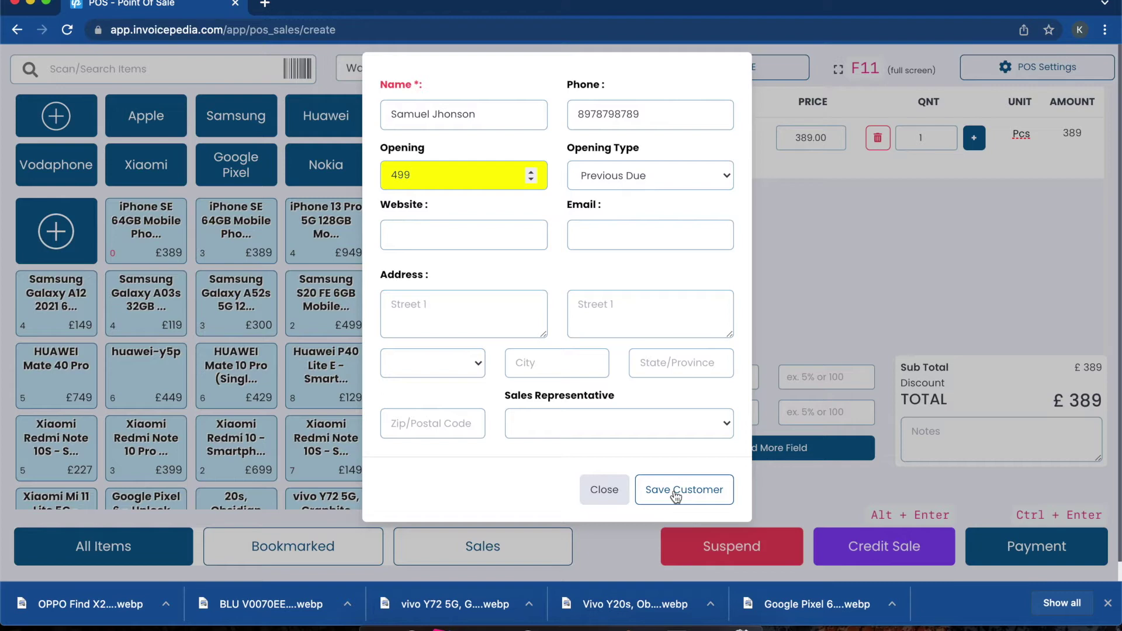
click(676, 494)
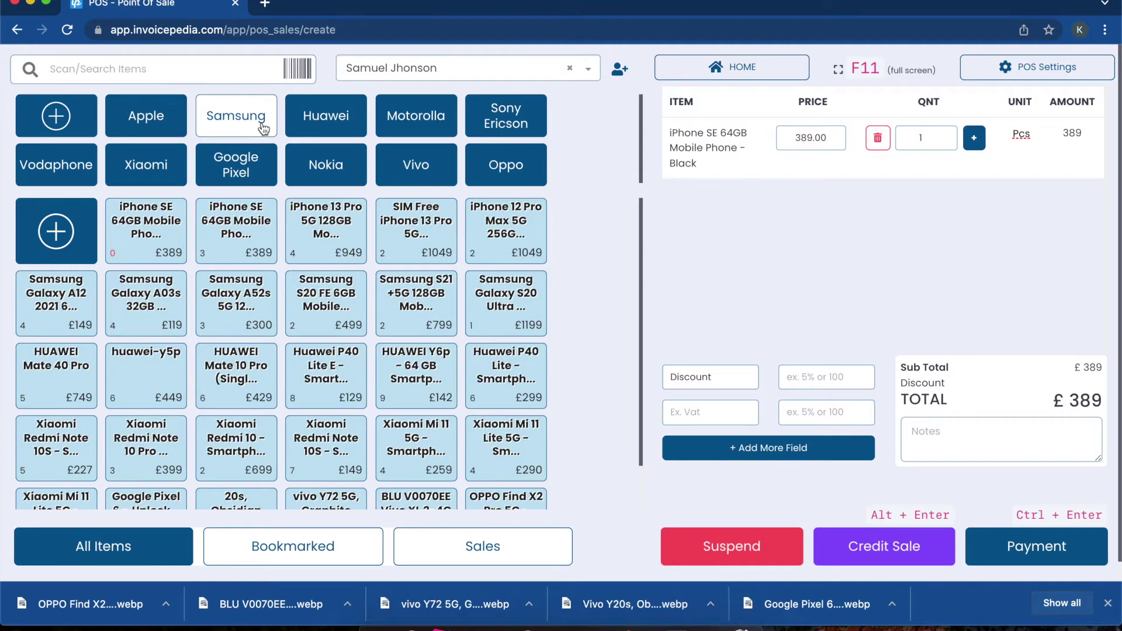
click(66, 118)
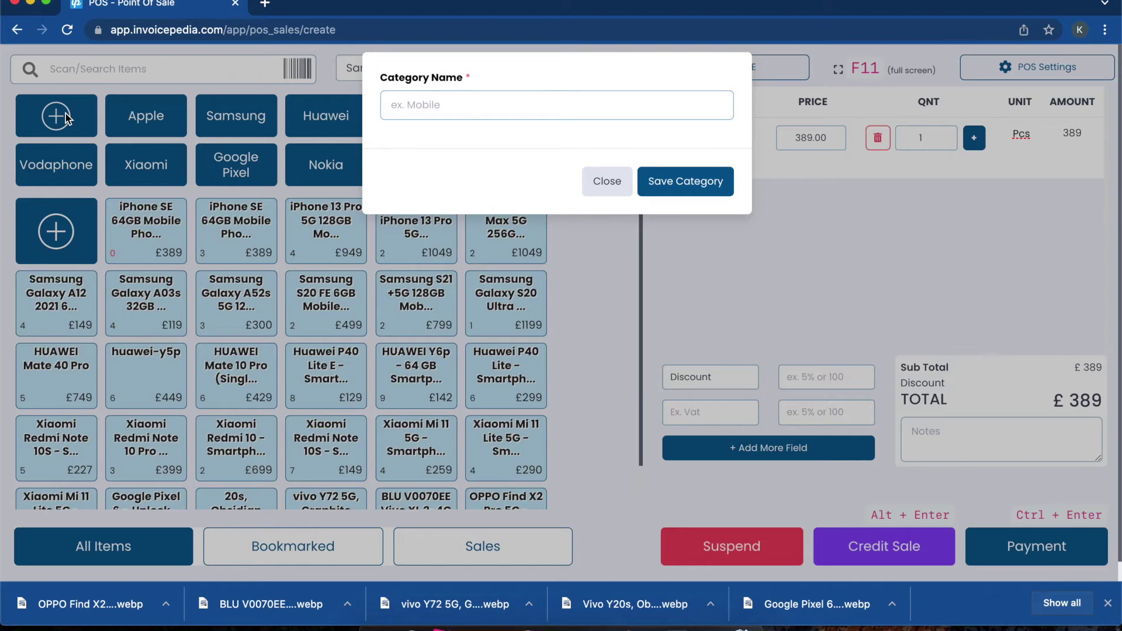
Step: Save a new product category named Realme
click(441, 110)
text(Realme)
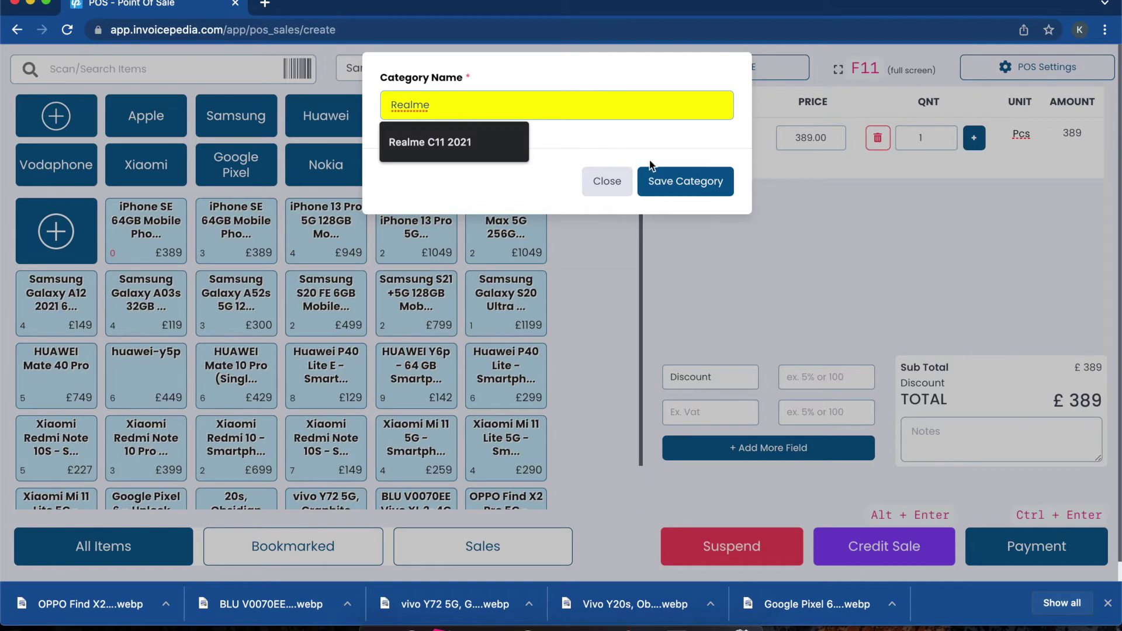
click(683, 180)
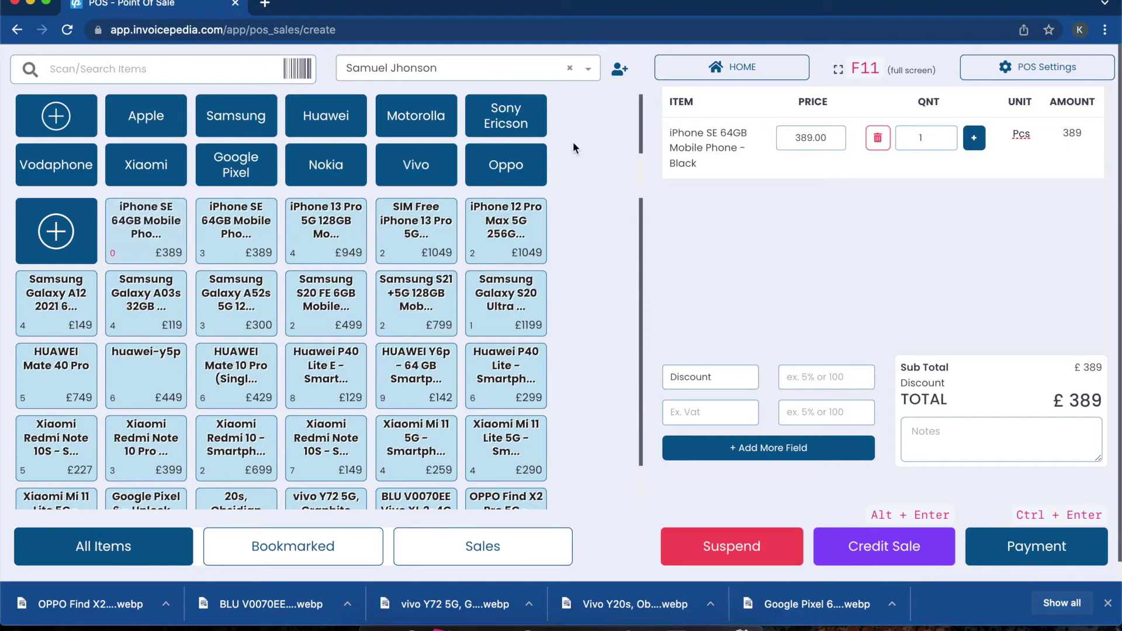
scroll(574, 148, down, 2)
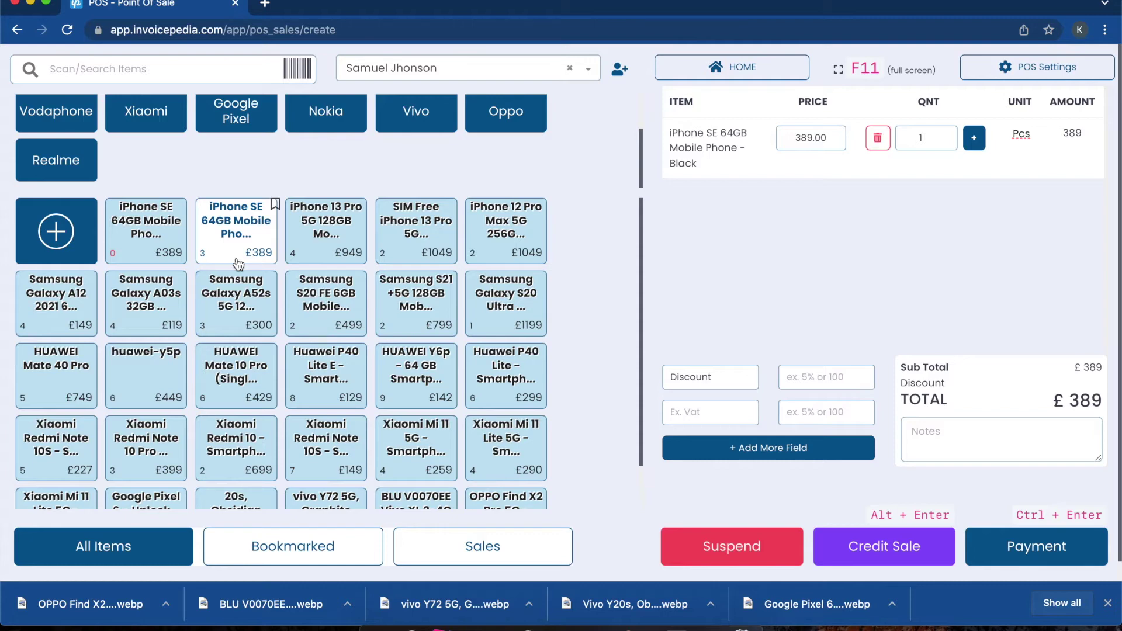
Step: Open a blank add-product form from the + tile in the item grid
click(78, 239)
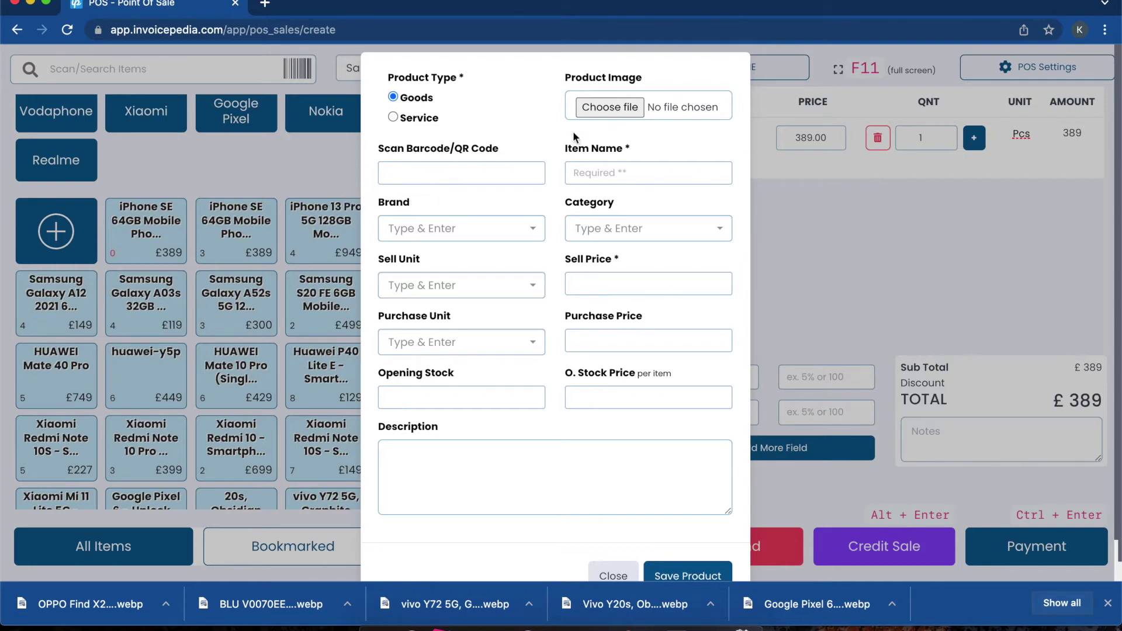
Step: Name the product Realme GT 5G Smartphone, in the Realme category with Pcs unit
click(596, 174)
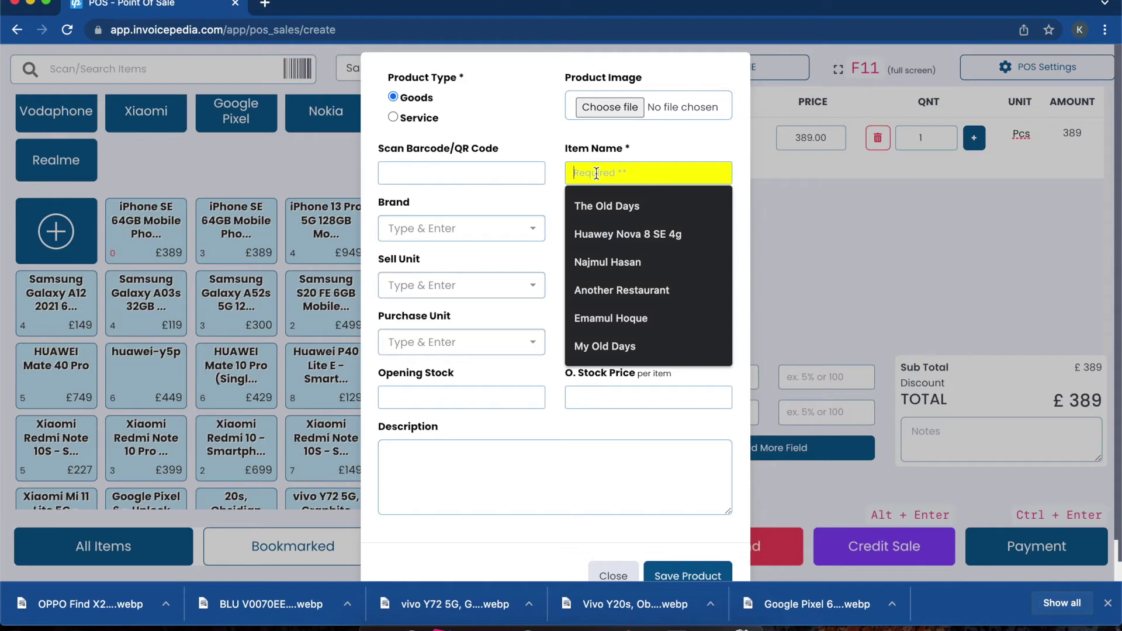
text(Realm)
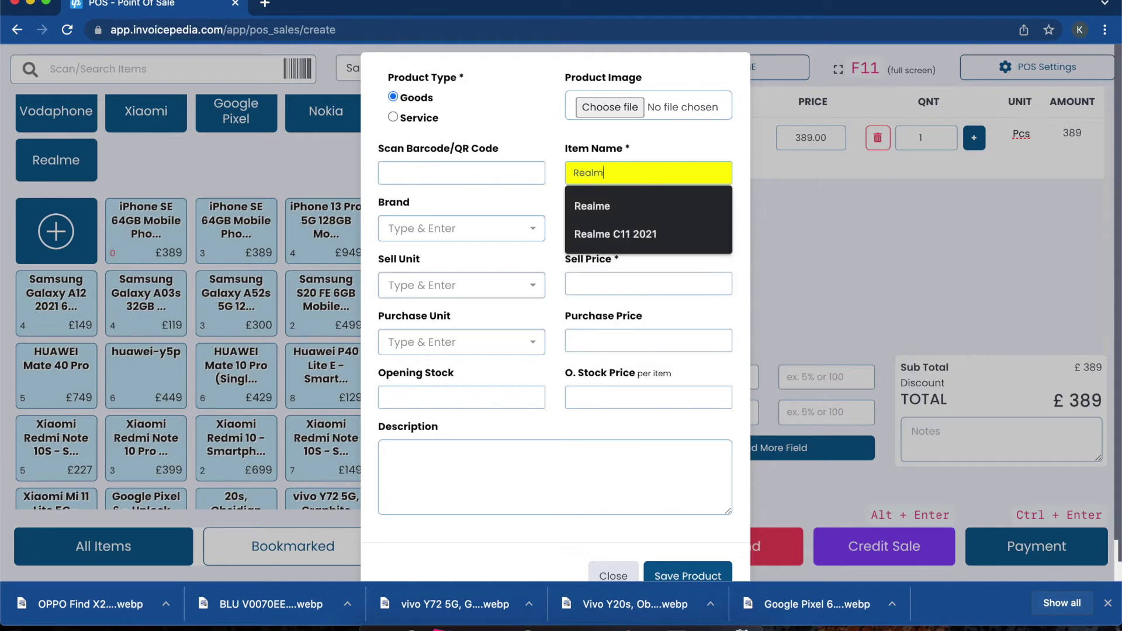
text(e GT 5)
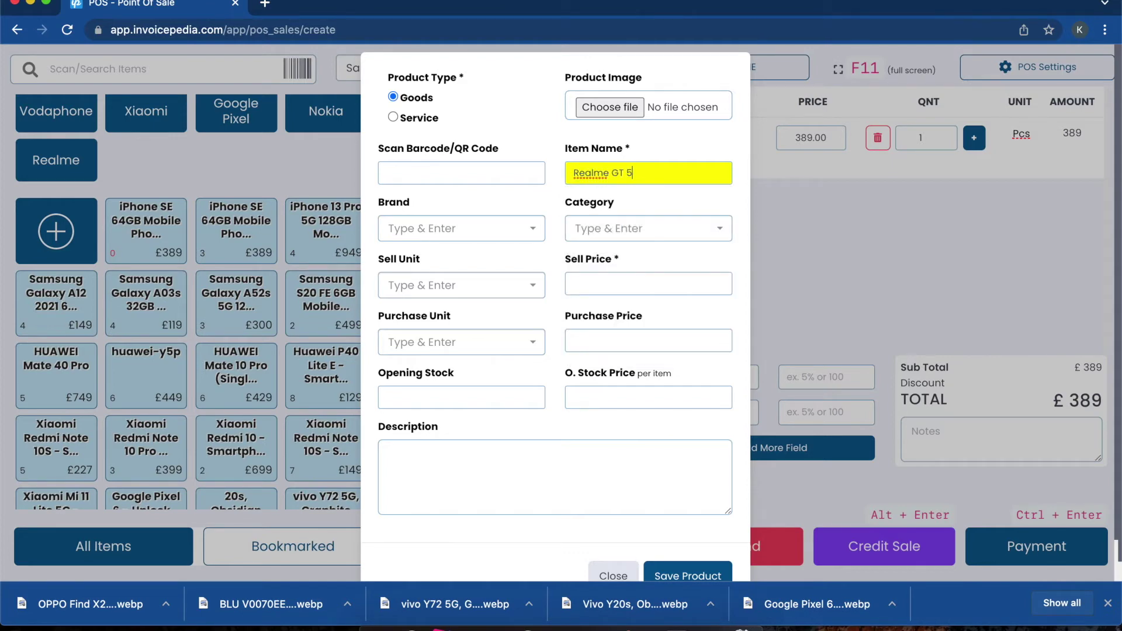
text(G Smartphone)
click(643, 227)
text(real)
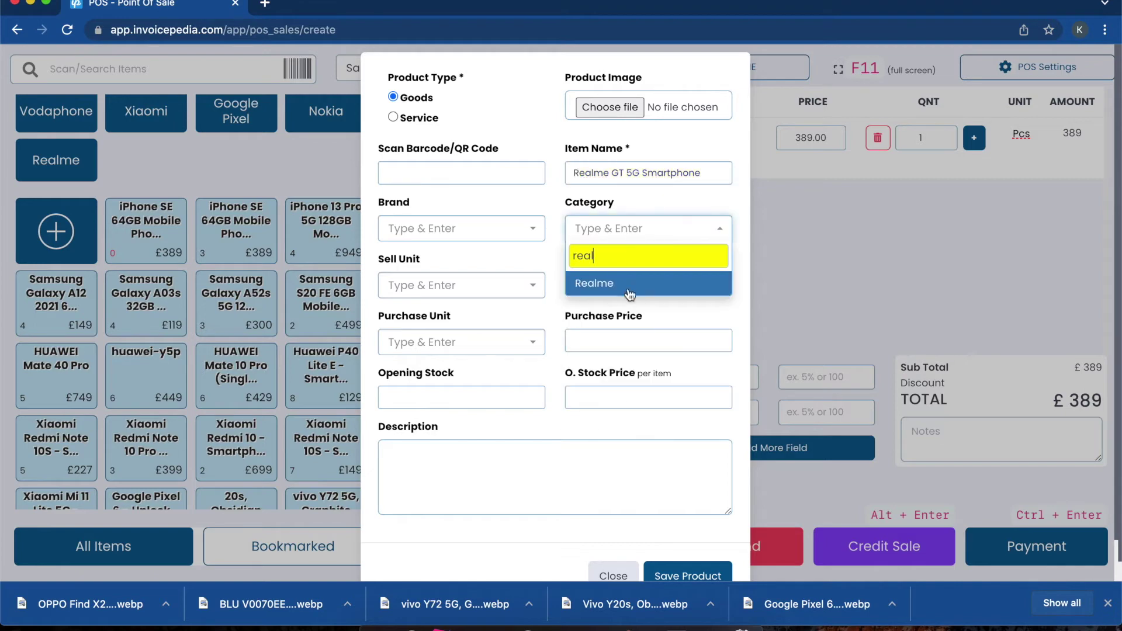
key(Return)
click(496, 287)
click(397, 462)
Step: Set sell price 399, purchase price 350, opening stock 2, and save it into the cart
key(Tab)
text(399)
key(Tab)
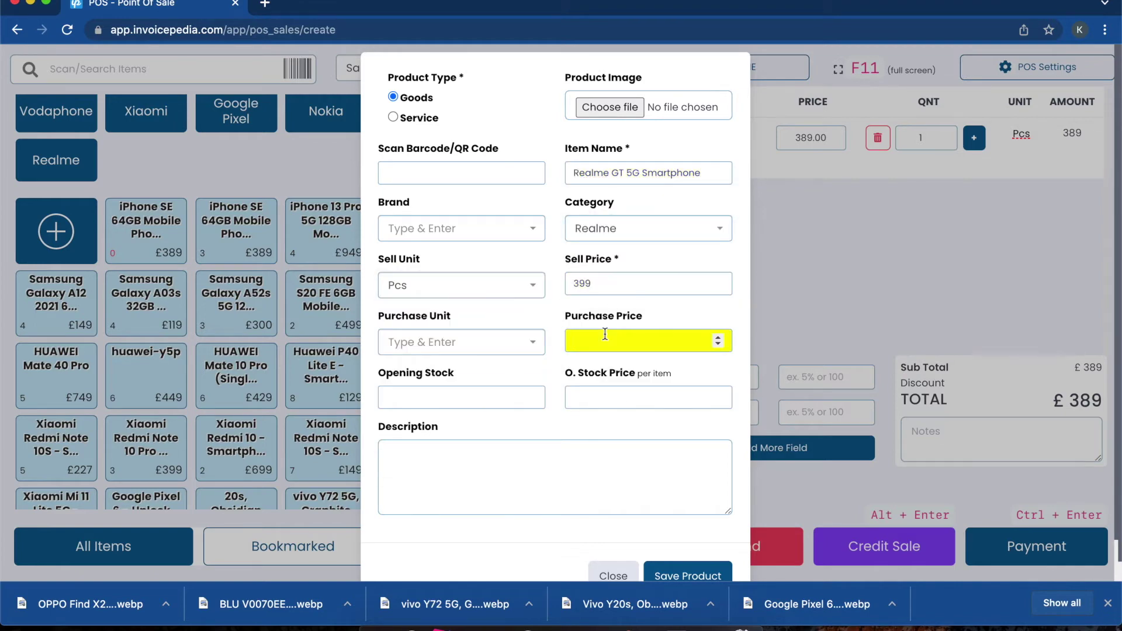
text(350)
click(510, 386)
text(2)
click(681, 576)
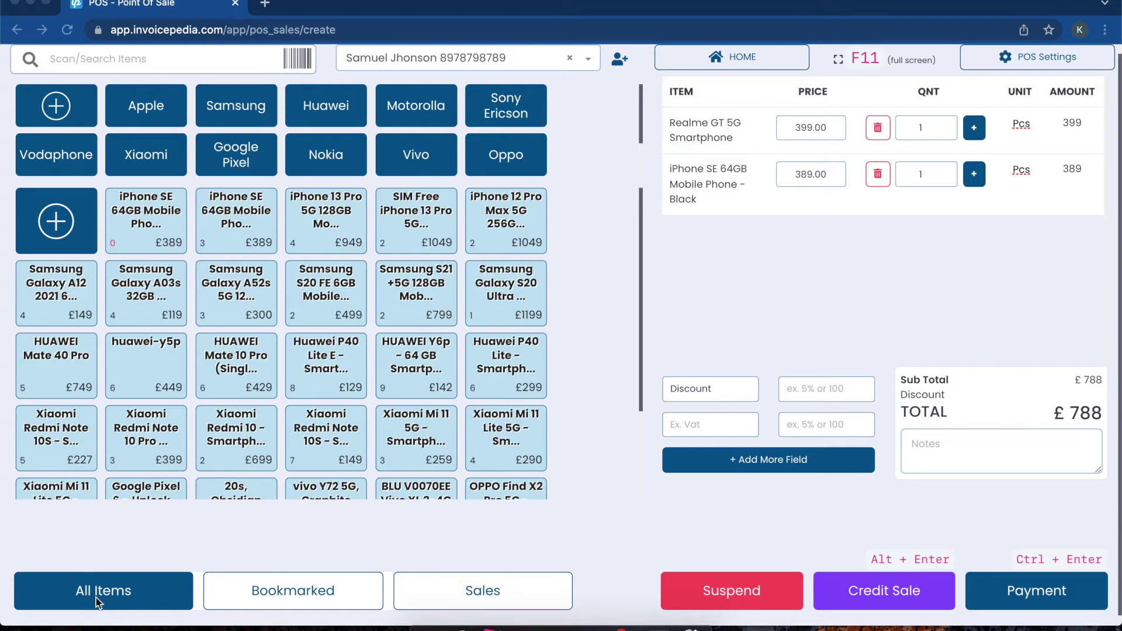
key(super+Tab)
Step: Bookmark the HUAWEI Y6p phone, confirm it under Bookmarked, and return to All Items
click(271, 591)
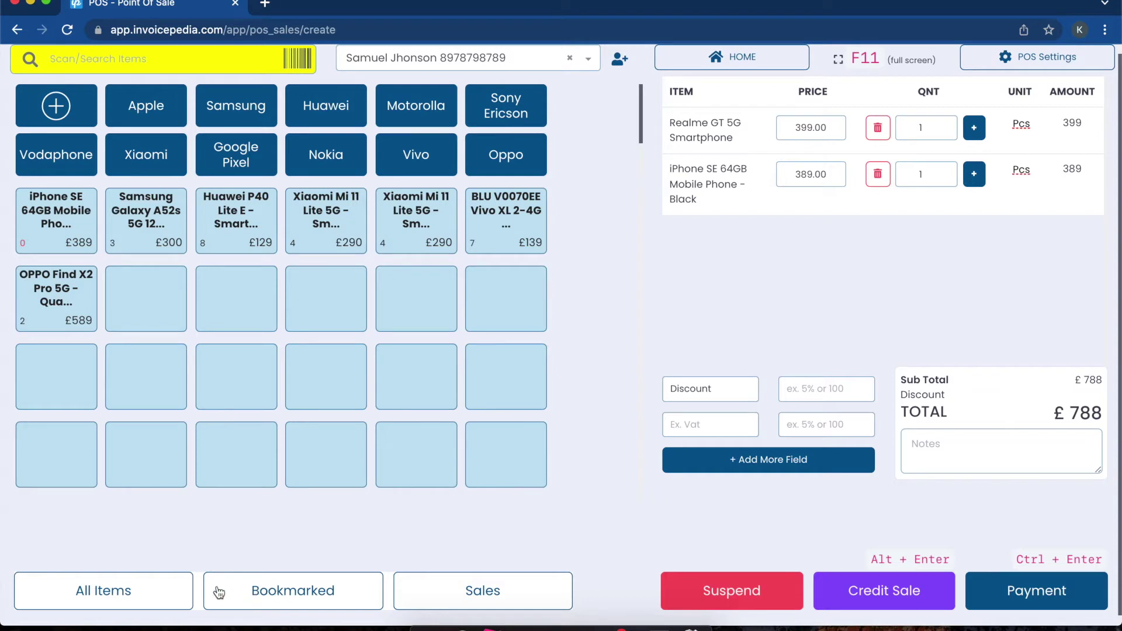
click(156, 592)
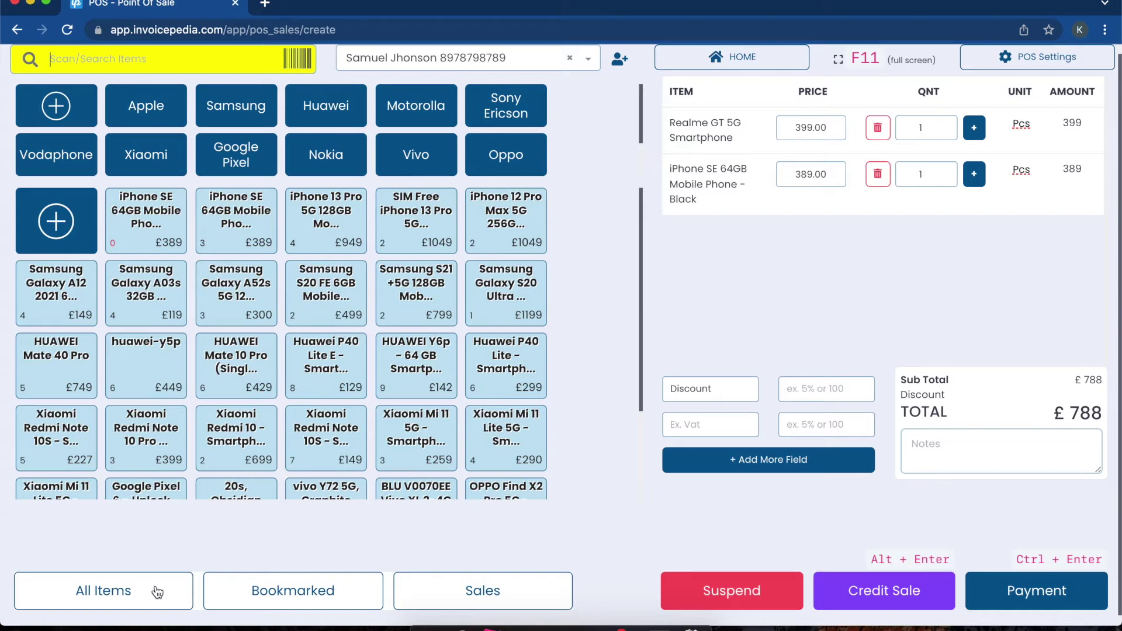
click(156, 592)
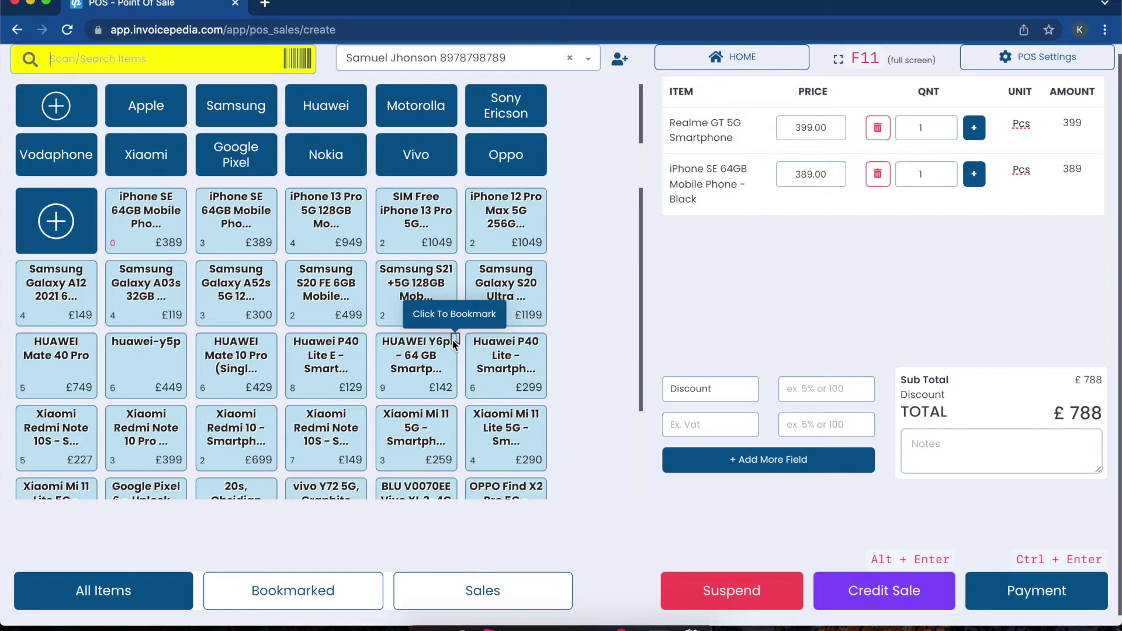
click(454, 339)
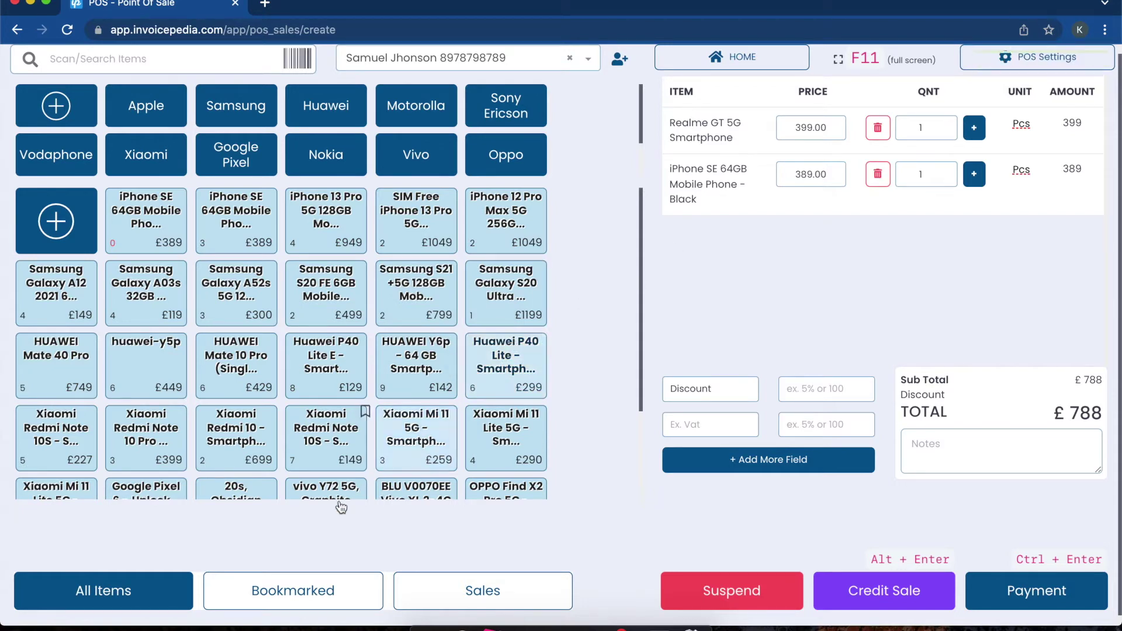
click(321, 588)
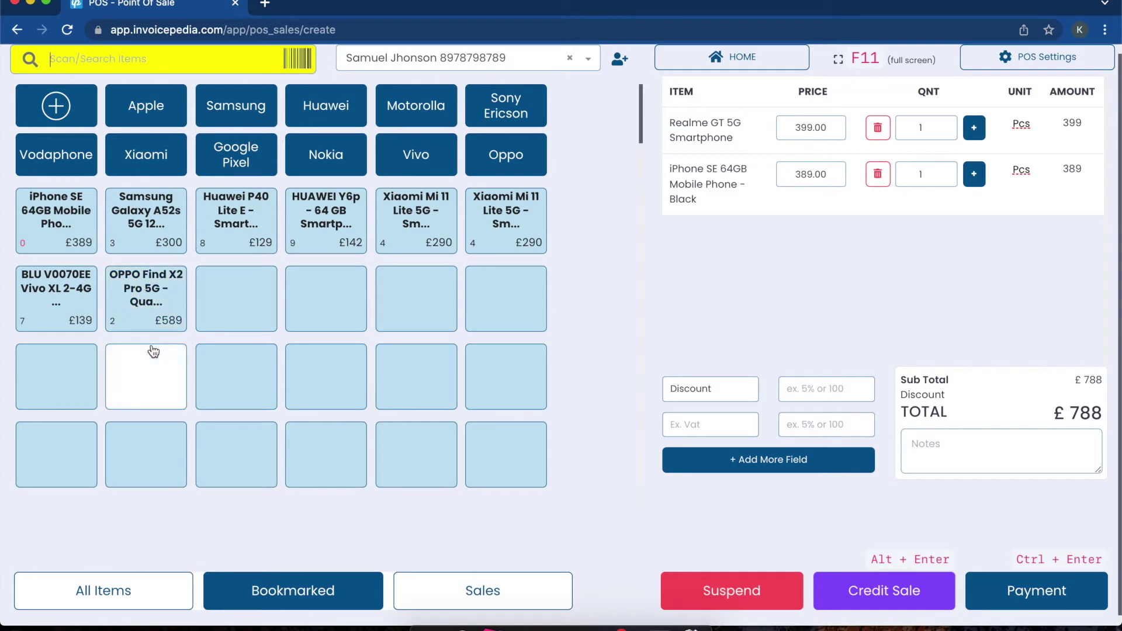
click(125, 590)
click(477, 590)
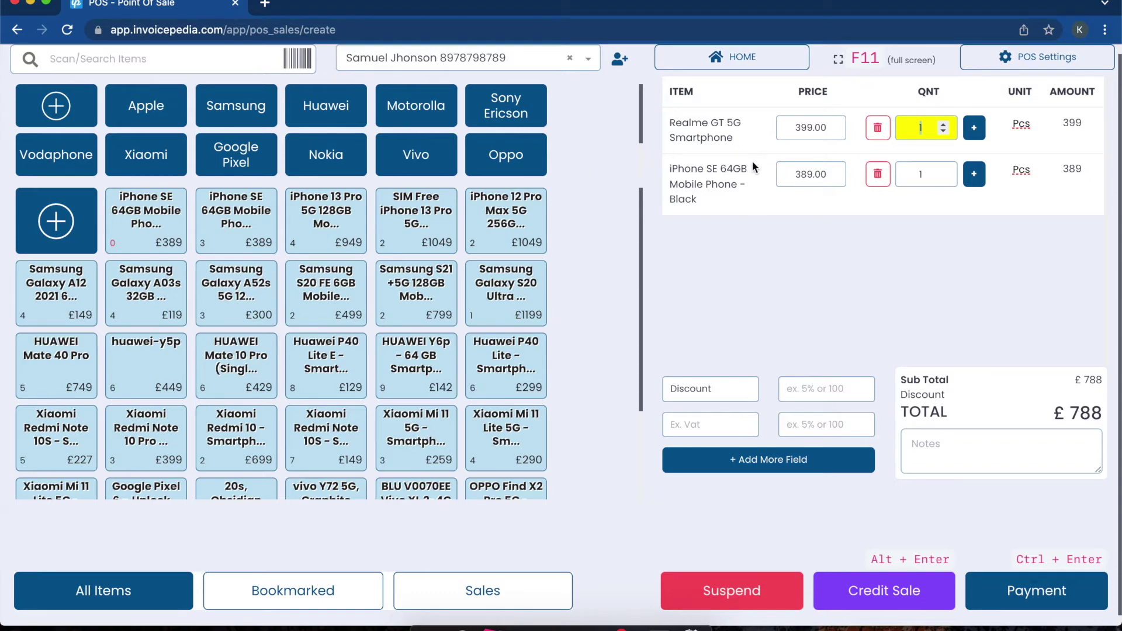
Step: Raise the Realme GT 5G quantity to 2, lower it to 1, then remove it from the cart
click(804, 131)
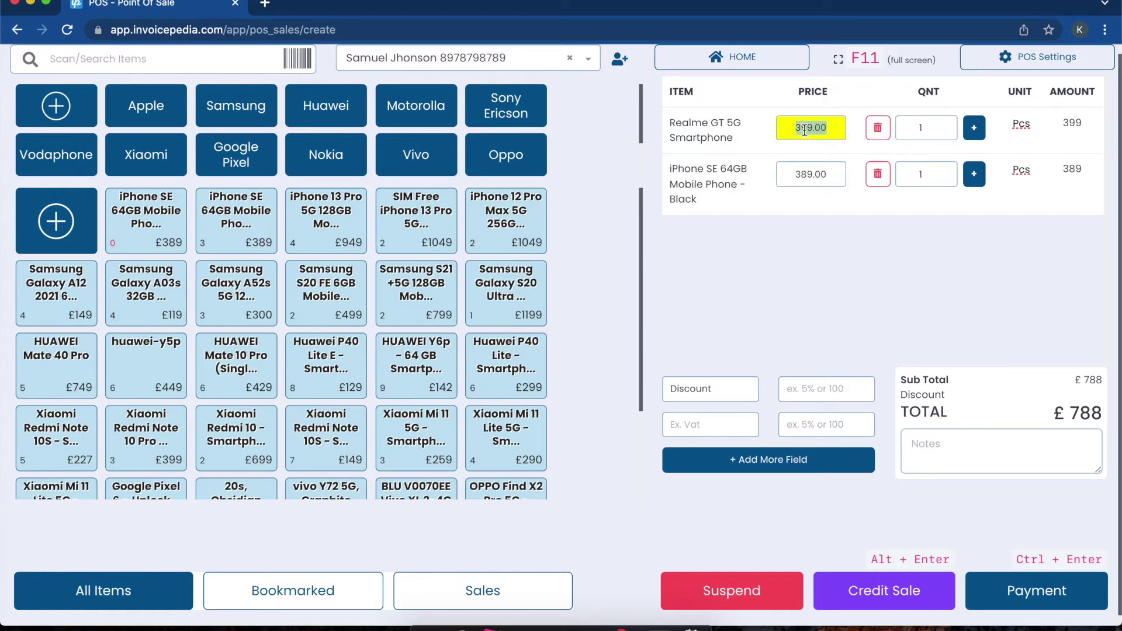
click(974, 130)
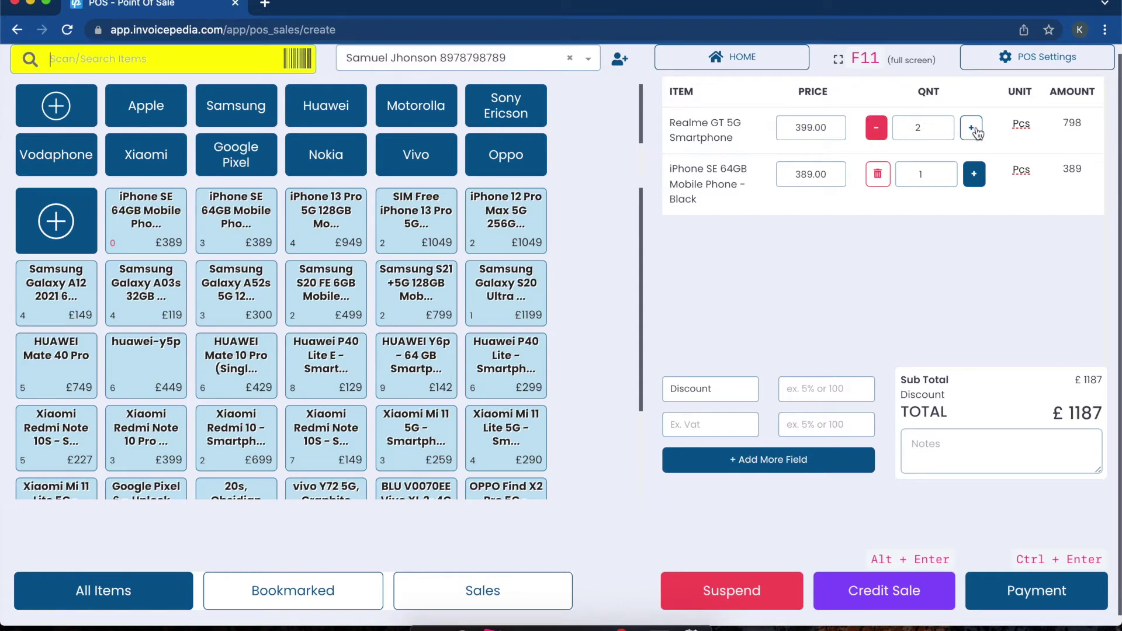
click(877, 130)
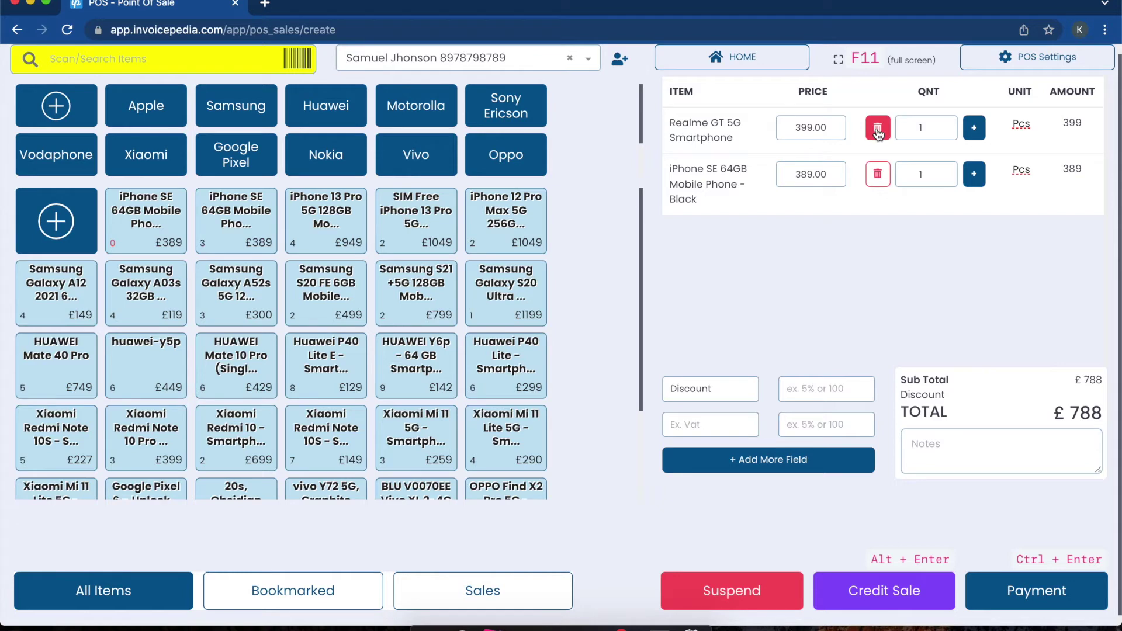
click(877, 130)
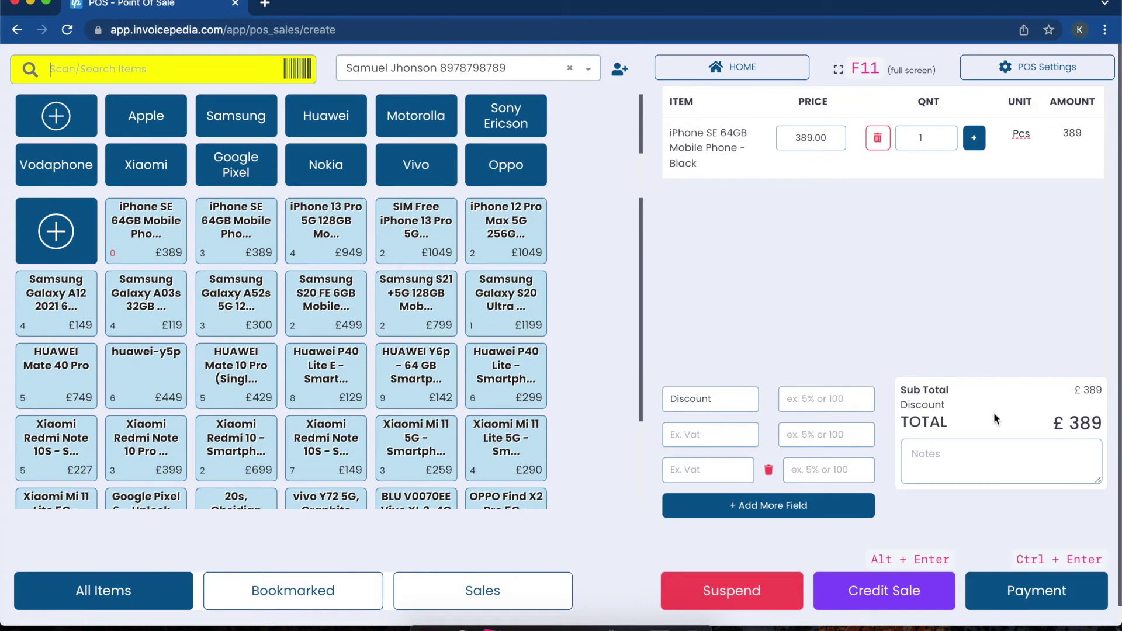
Step: Add a 5% GST line to the iPhone SE sale, raising the total to £408.45
drag(1055, 423, 1102, 429)
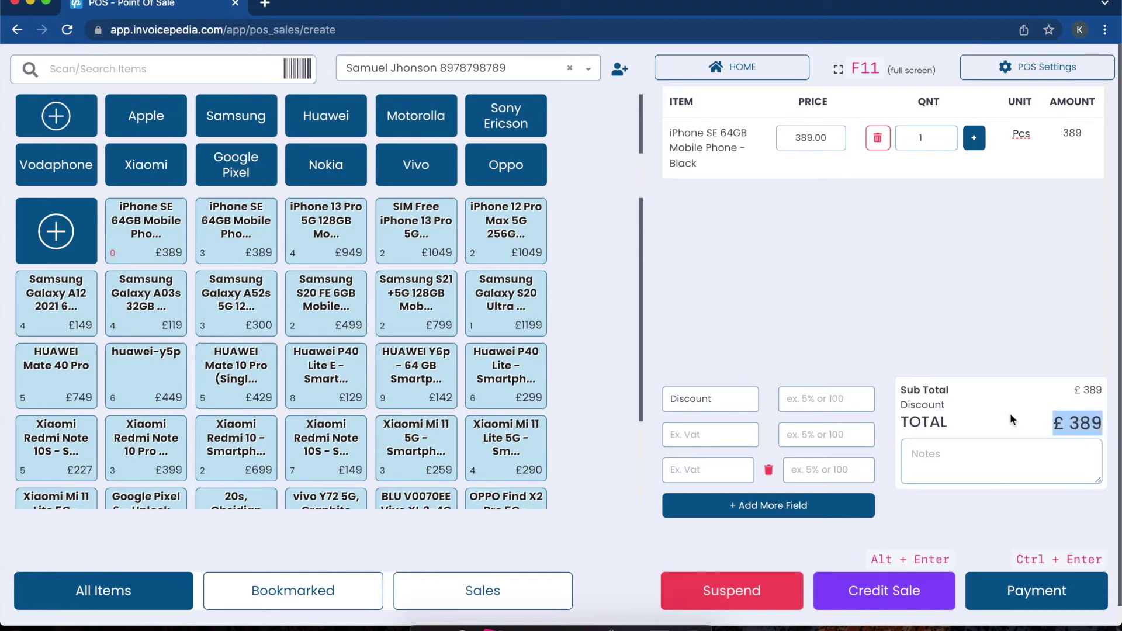
double_click(725, 403)
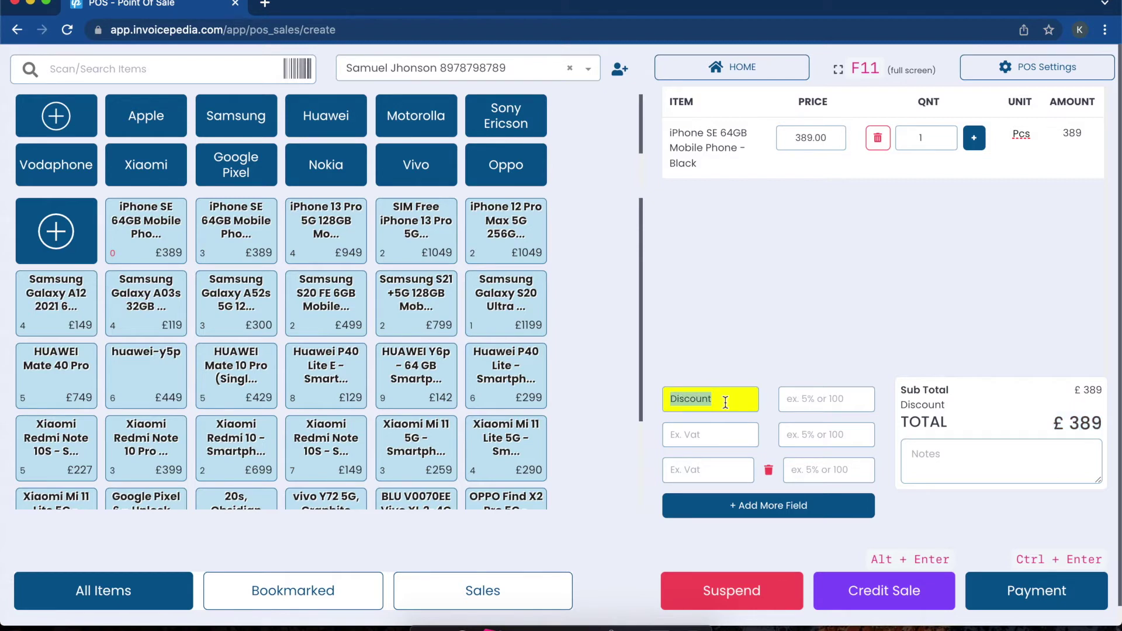
click(718, 442)
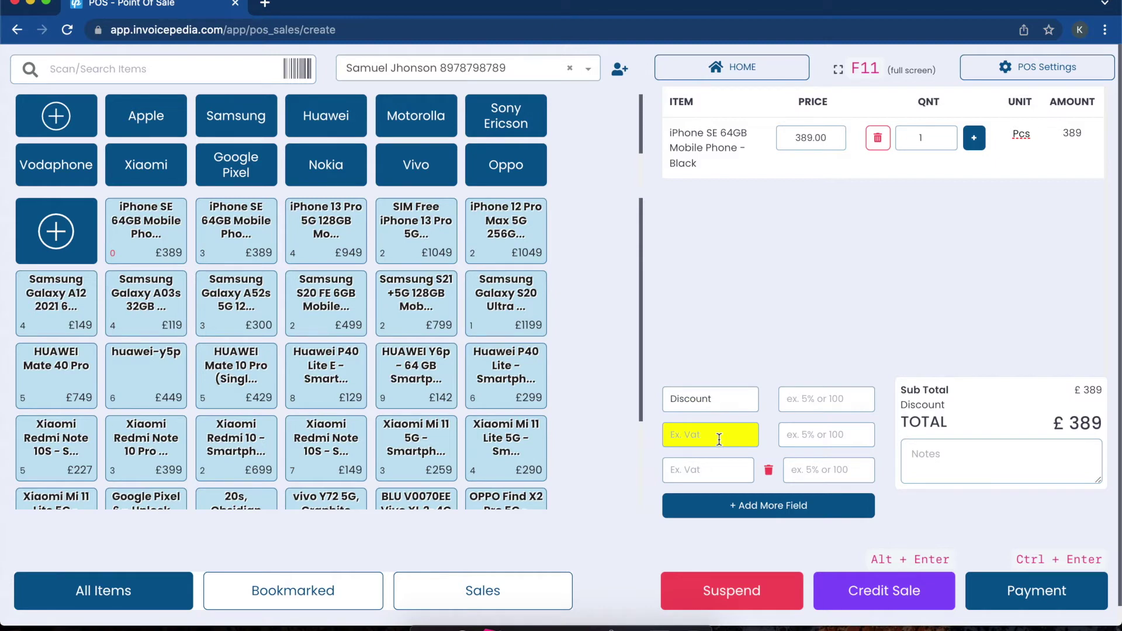
text(GS)
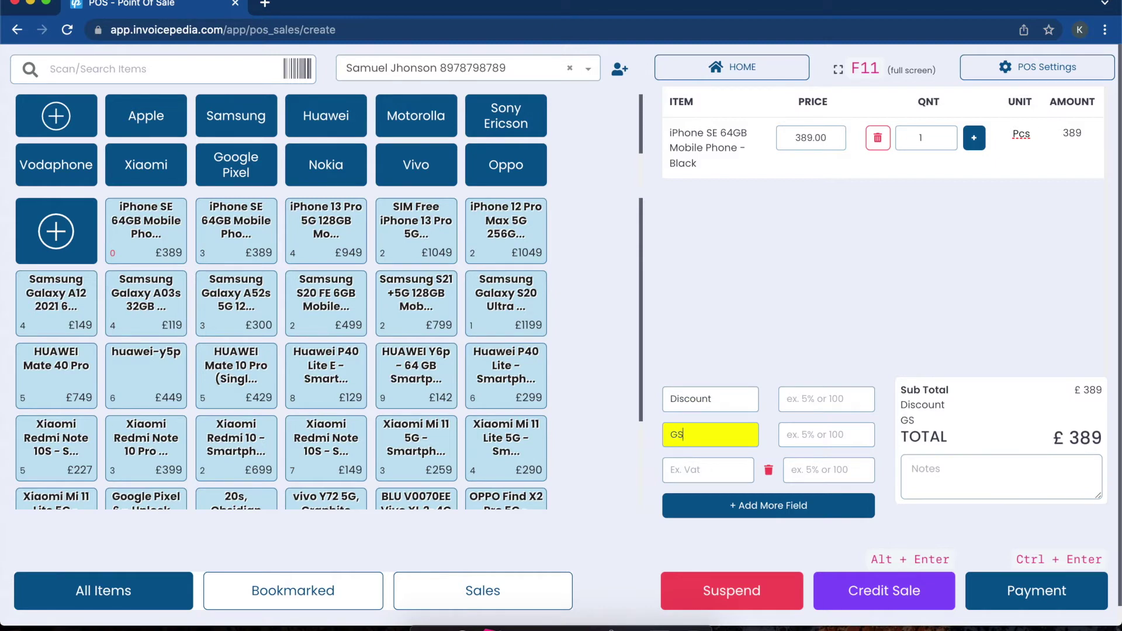
text(T)
click(836, 434)
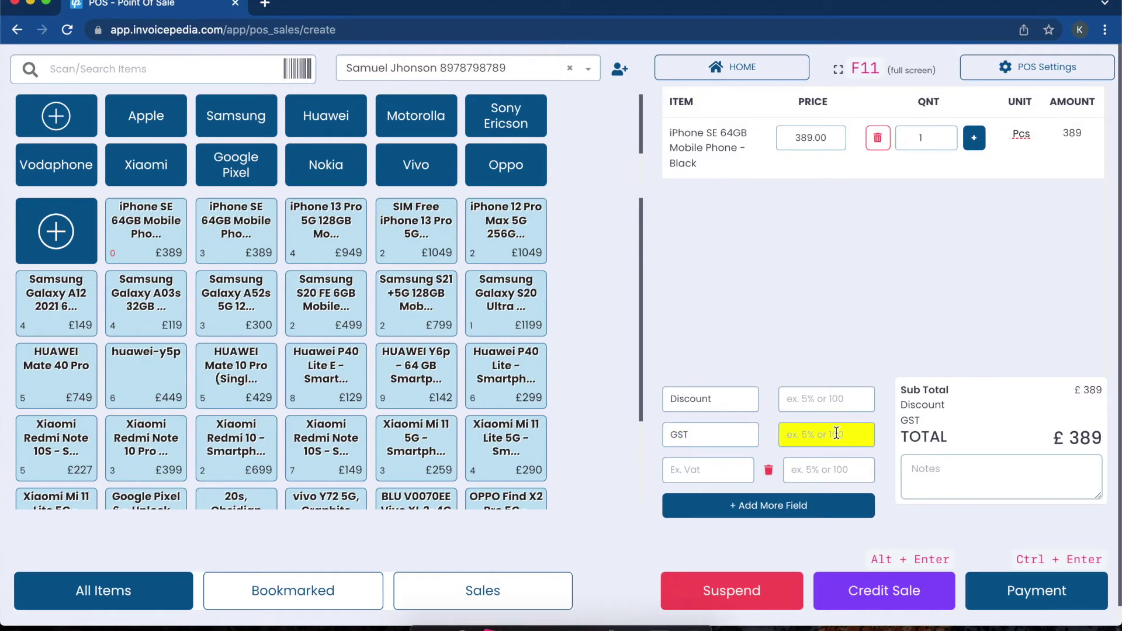
text(5%)
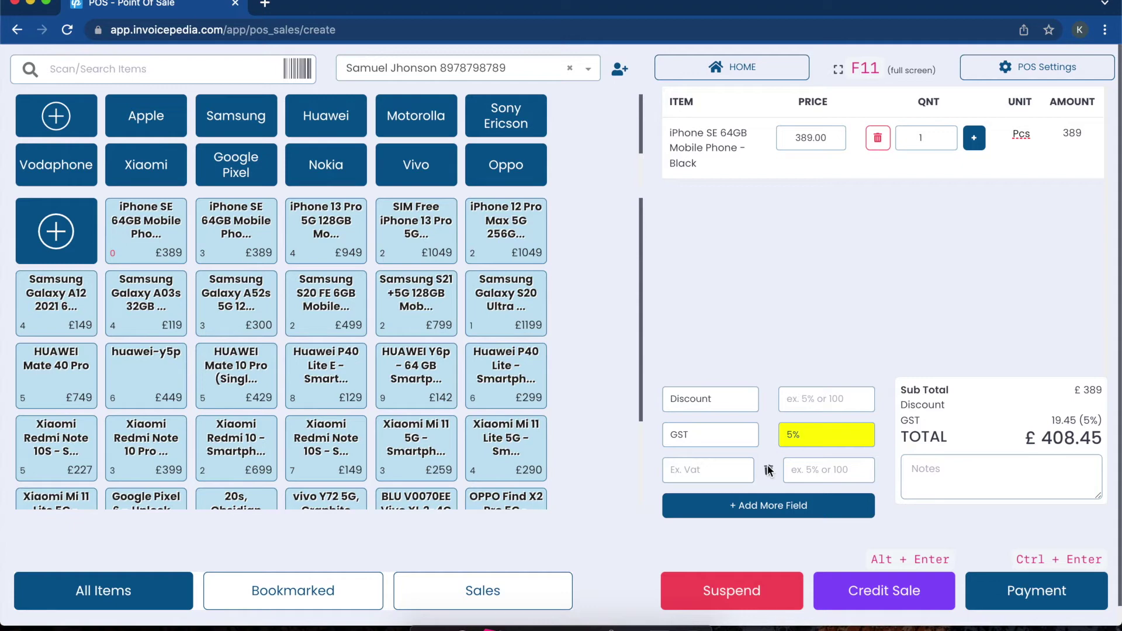
Step: Delete the GST row so the iPhone SE sale totals £389 again
click(768, 470)
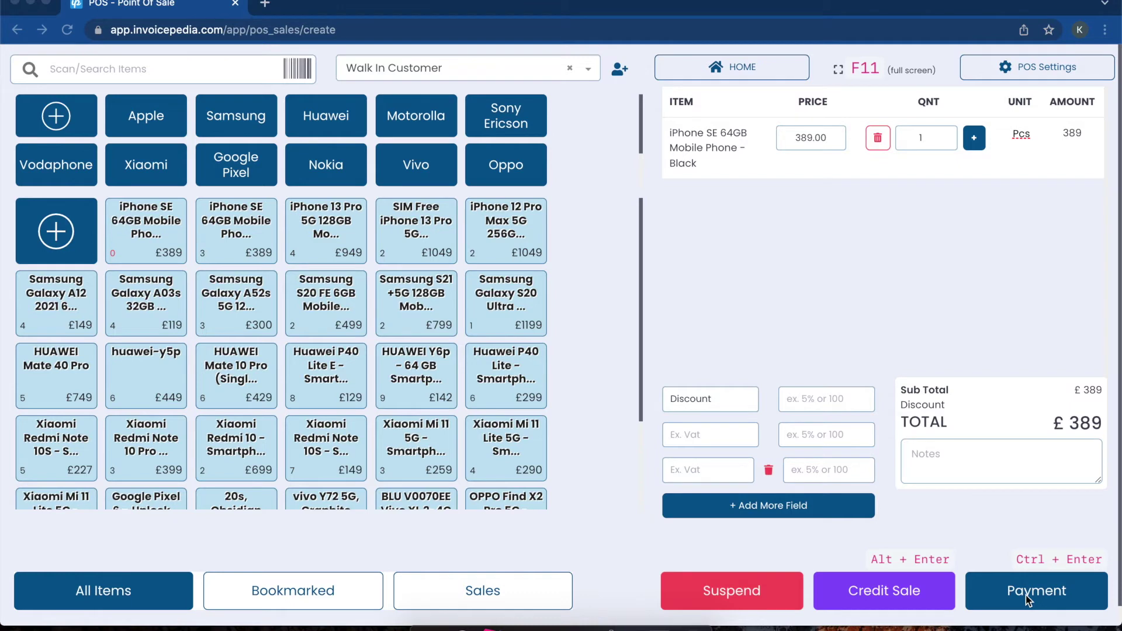
Step: Start payment of 389 via Cash A/C and list the available payment accounts
click(1027, 597)
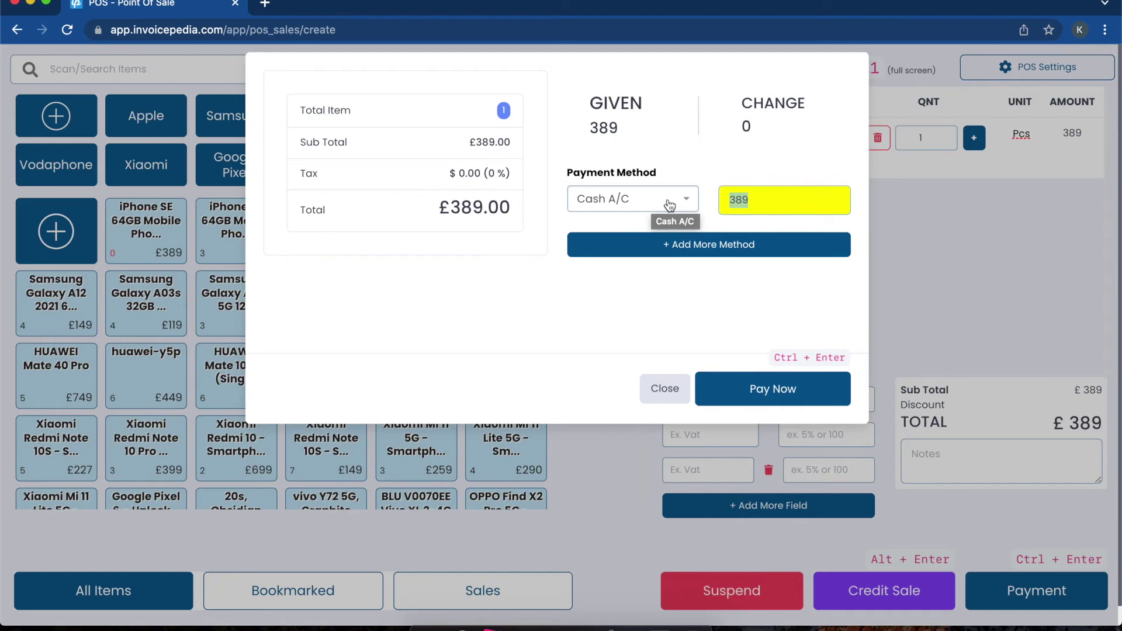
click(670, 205)
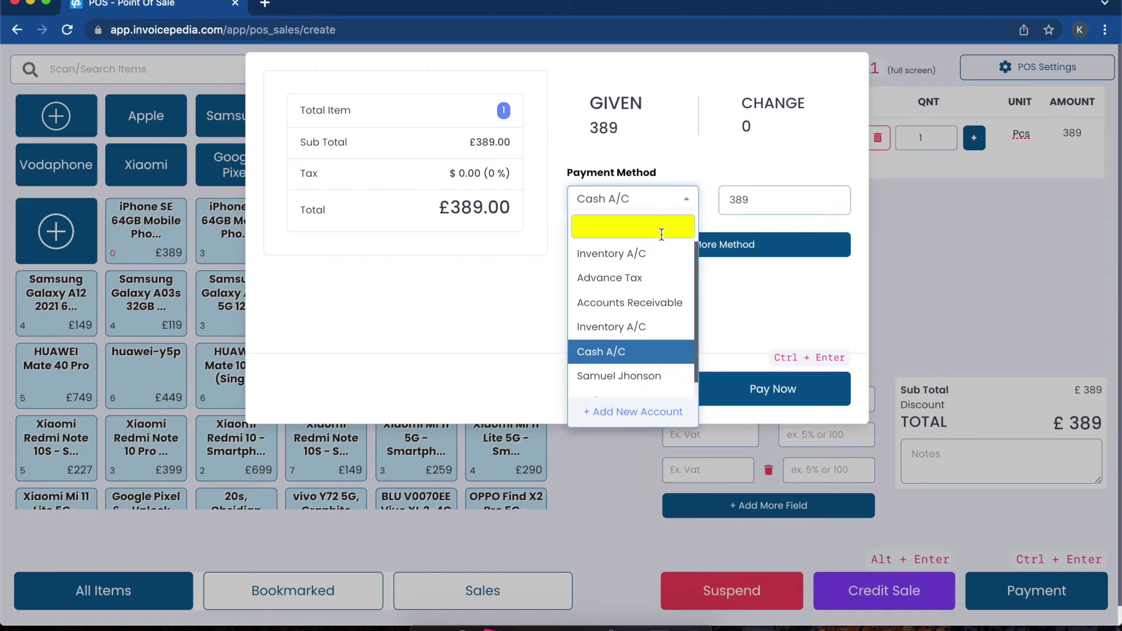
Step: Fill in a new payment account named 'Name of Bank' in the Bank Accounts group
click(637, 412)
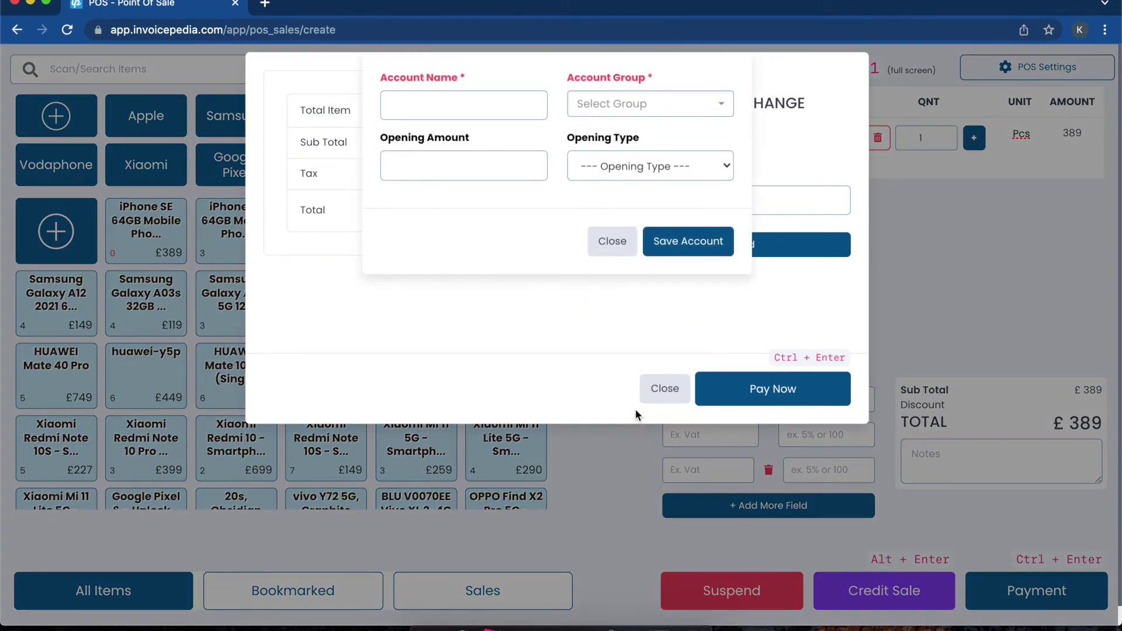
click(503, 111)
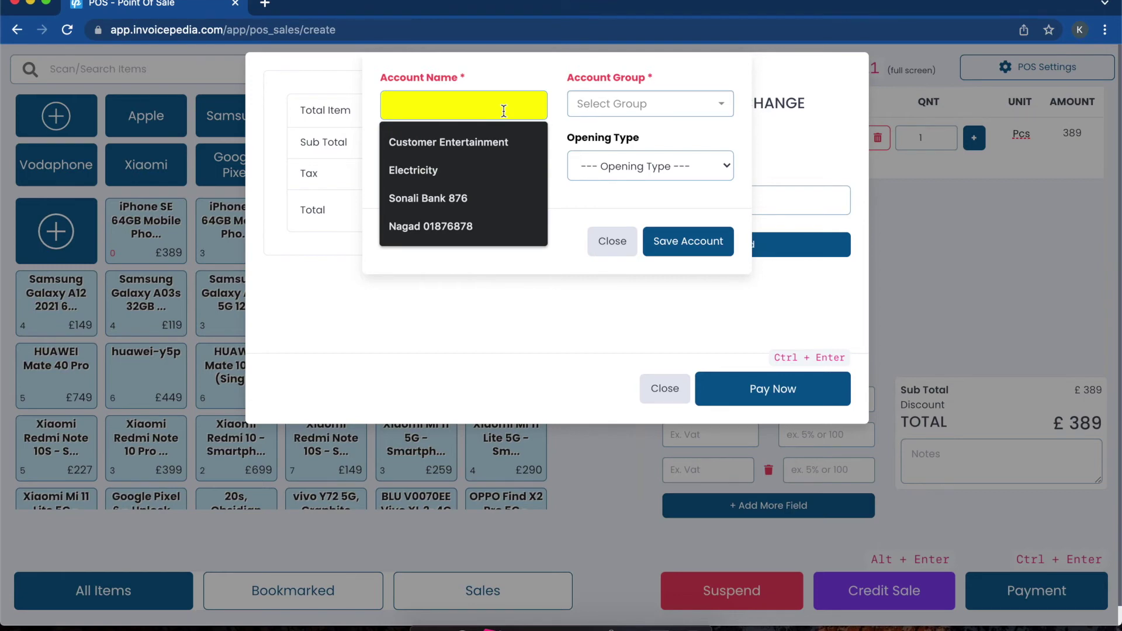
text(Na)
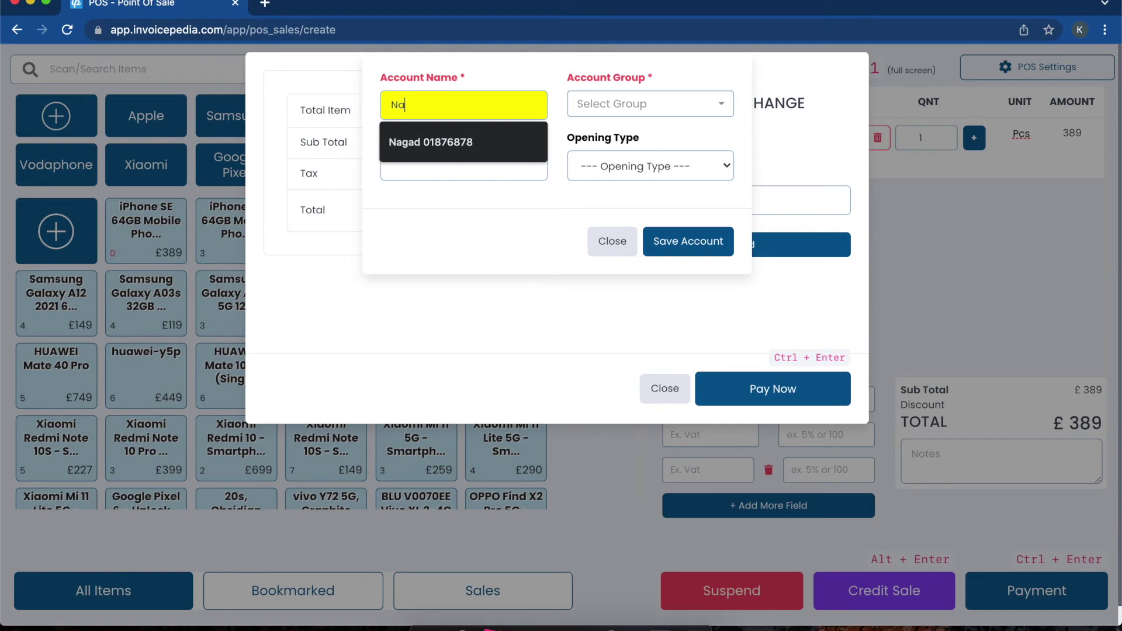
text(me of )
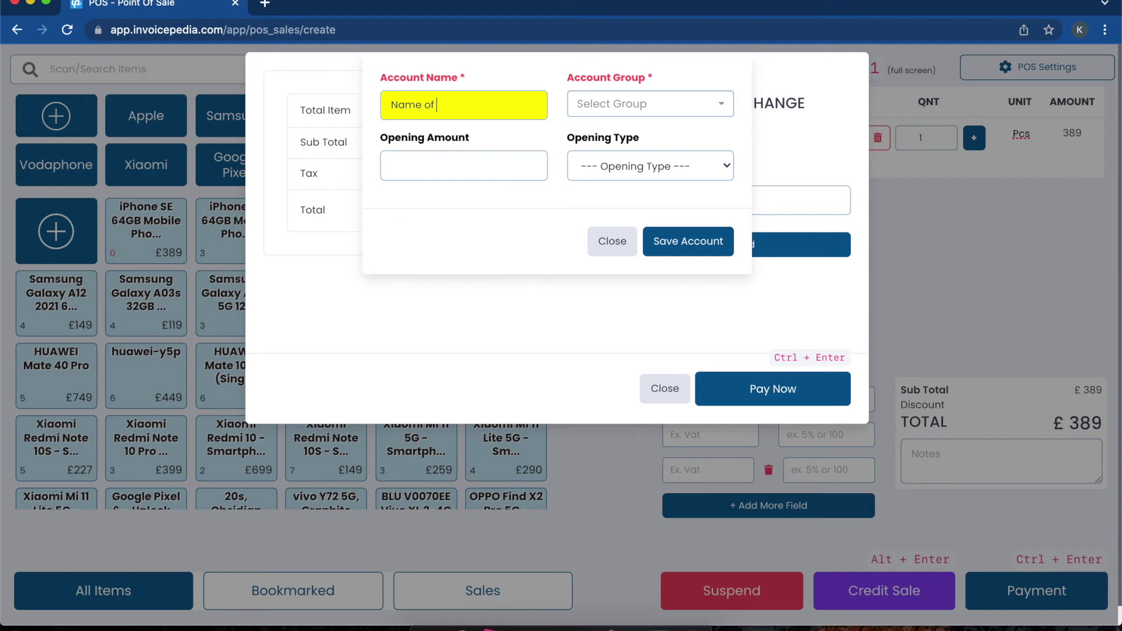
text(Bank)
click(629, 112)
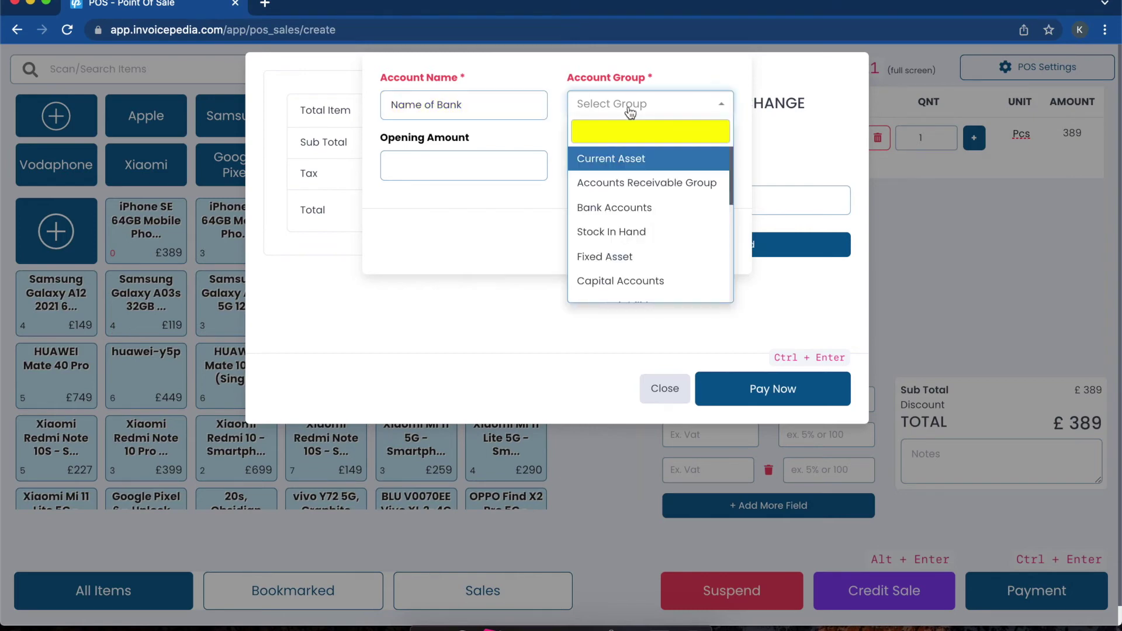
click(610, 209)
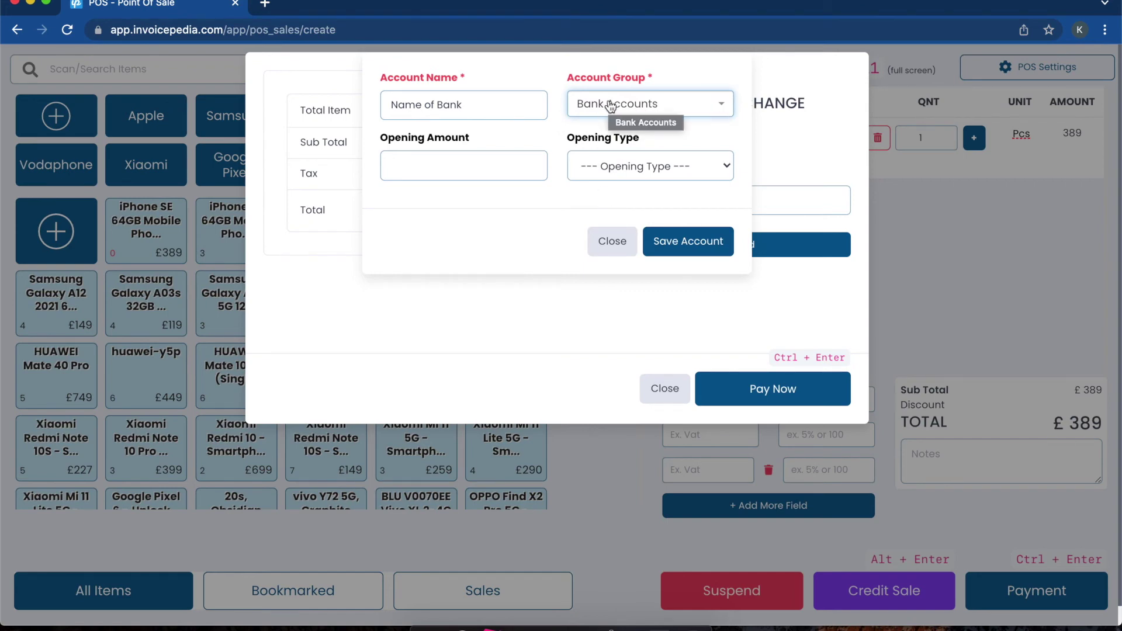
Step: Close the account form unsaved, dismiss the payment window and return to item search
click(612, 240)
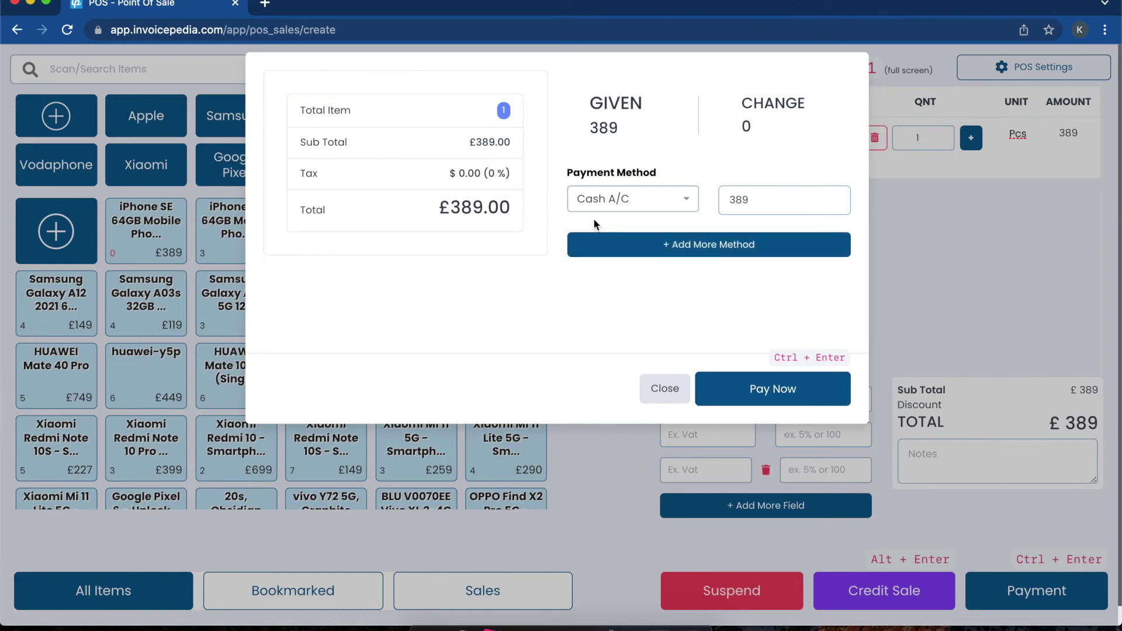
click(654, 401)
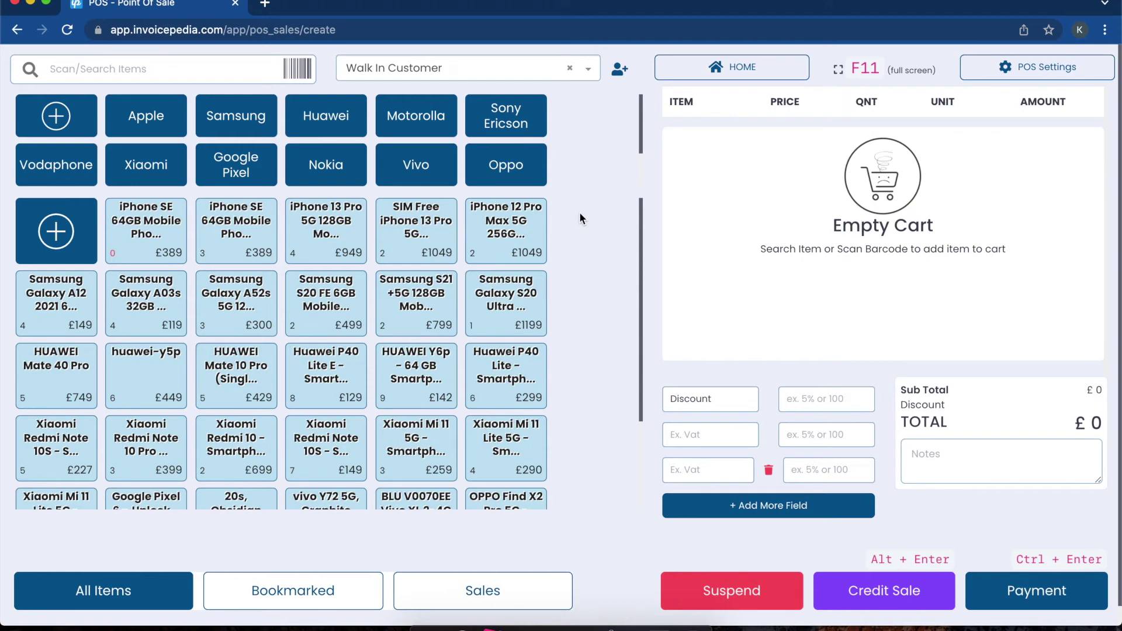
click(207, 70)
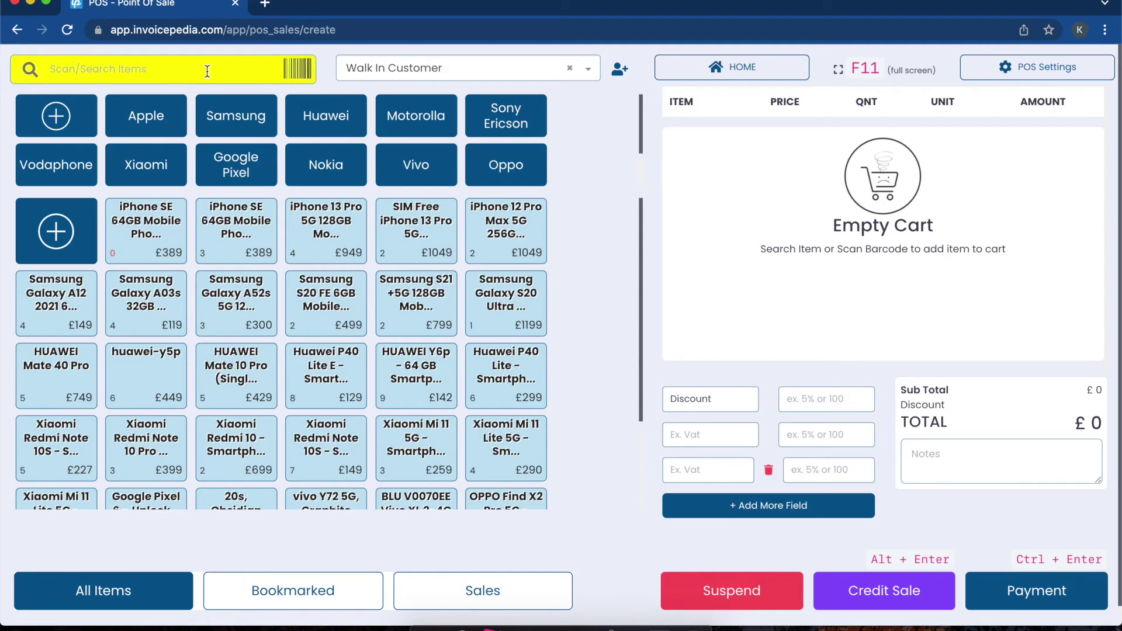
Step: Add the Samsung Galaxy A12 2021 64GB and the Huawei P40 Lite E to the cart
text(sams)
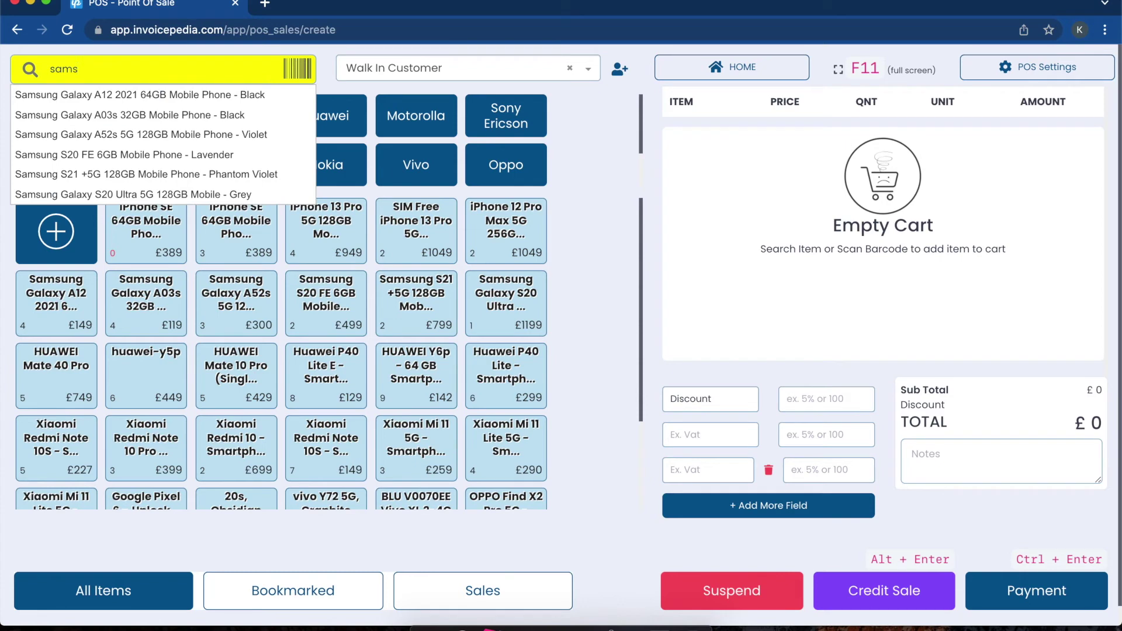
key(Down)
key(Return)
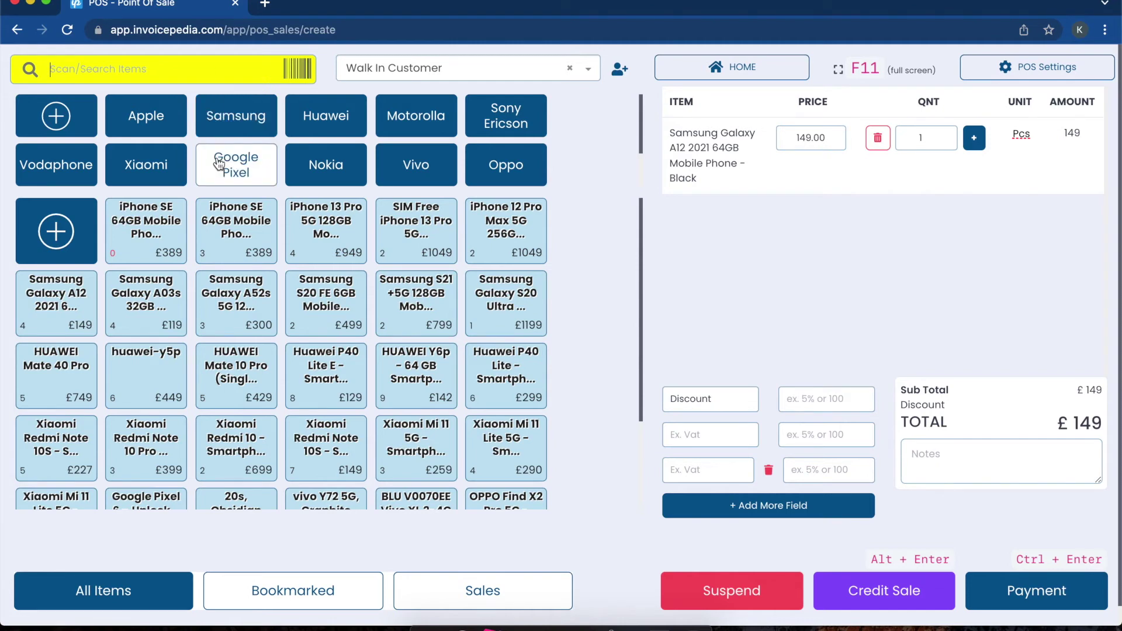
click(215, 253)
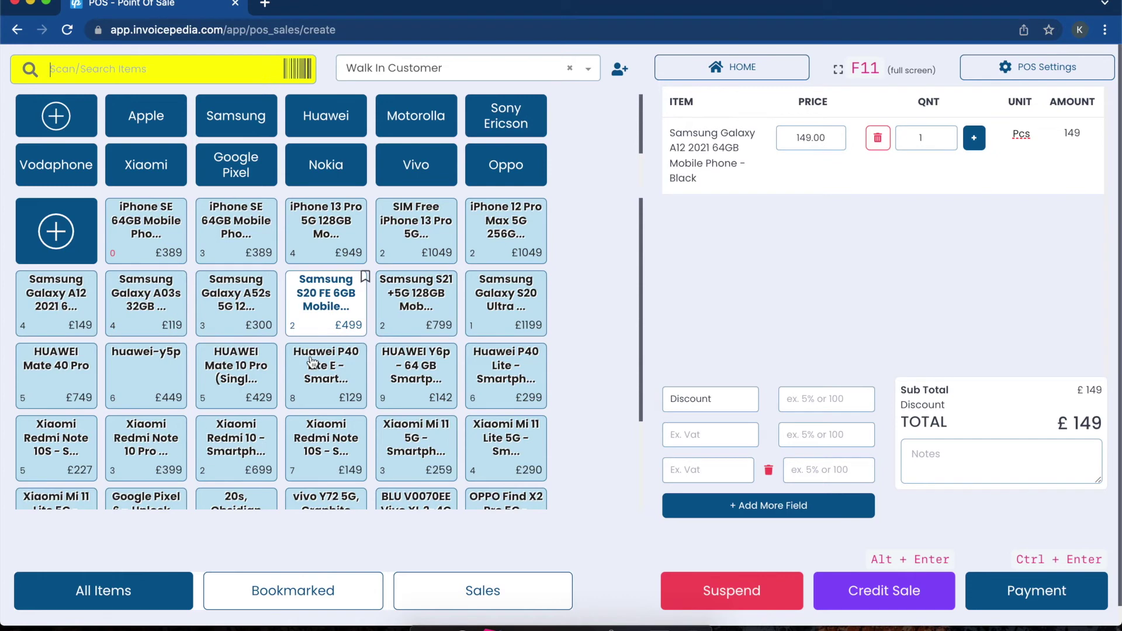
click(332, 377)
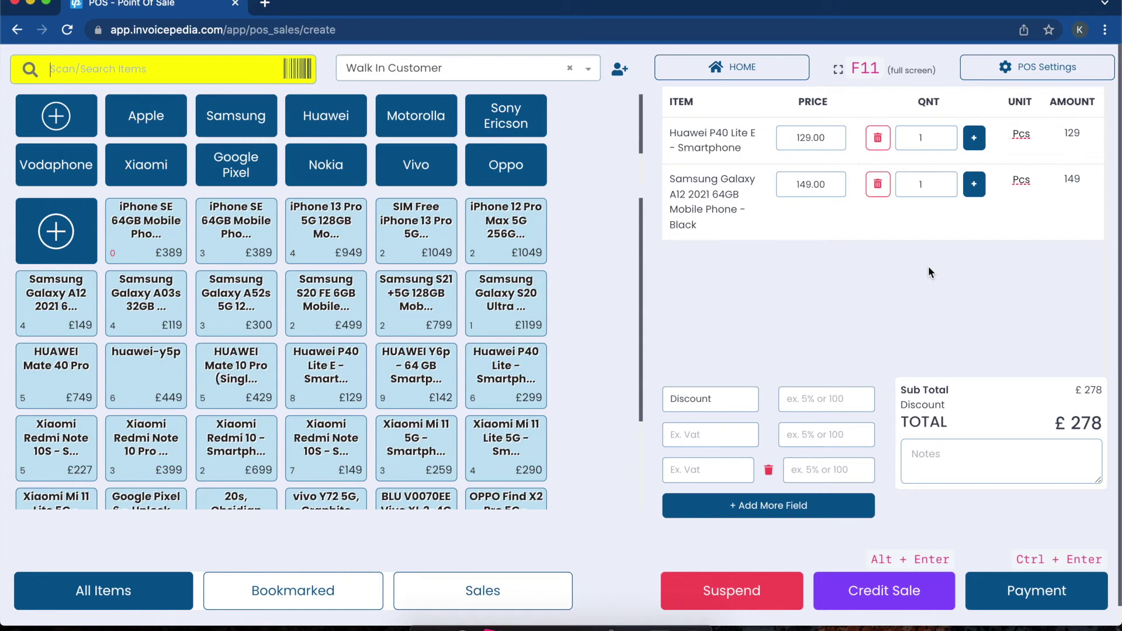
Step: Add a 5% GST line (13.9) for a £291.9 total and submit it as a credit sale
click(709, 438)
text(GST)
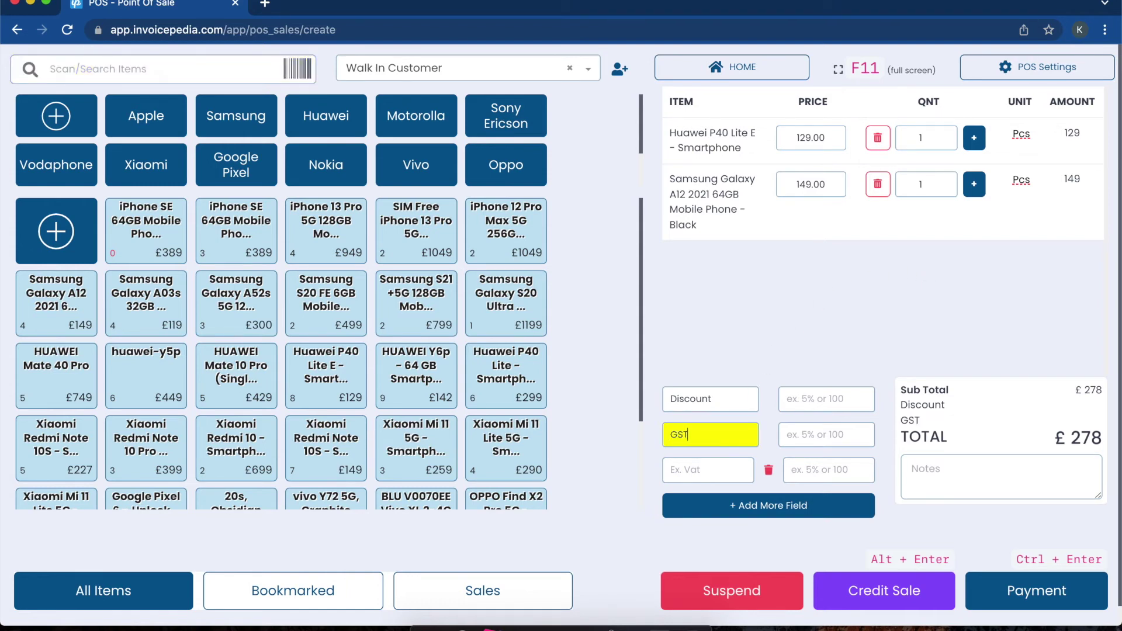
key(Return)
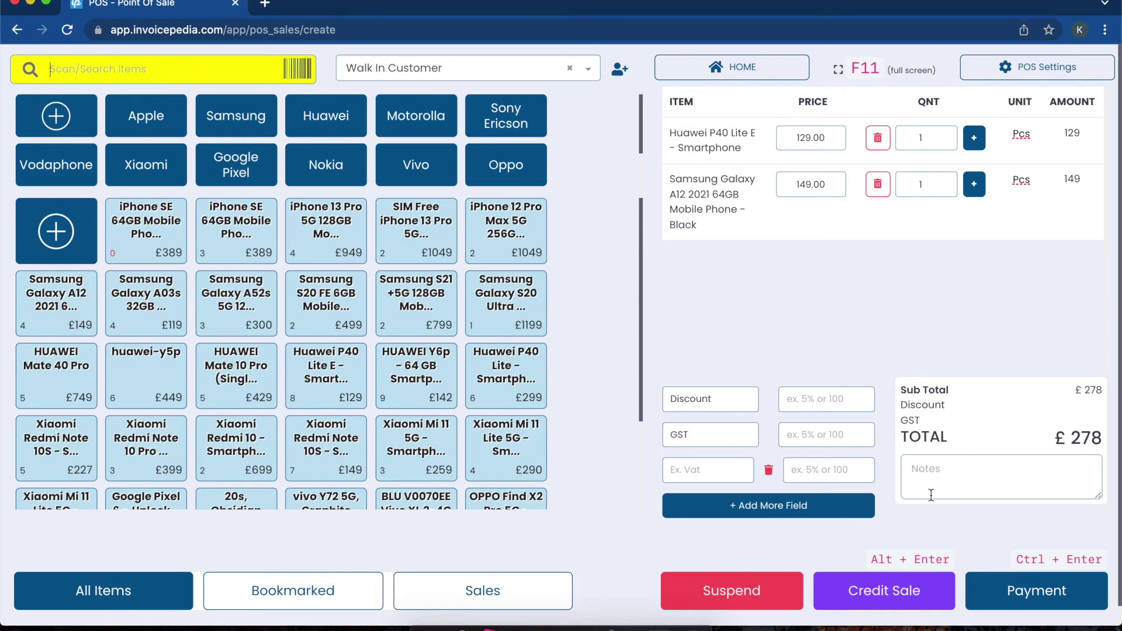
click(850, 437)
text(5)
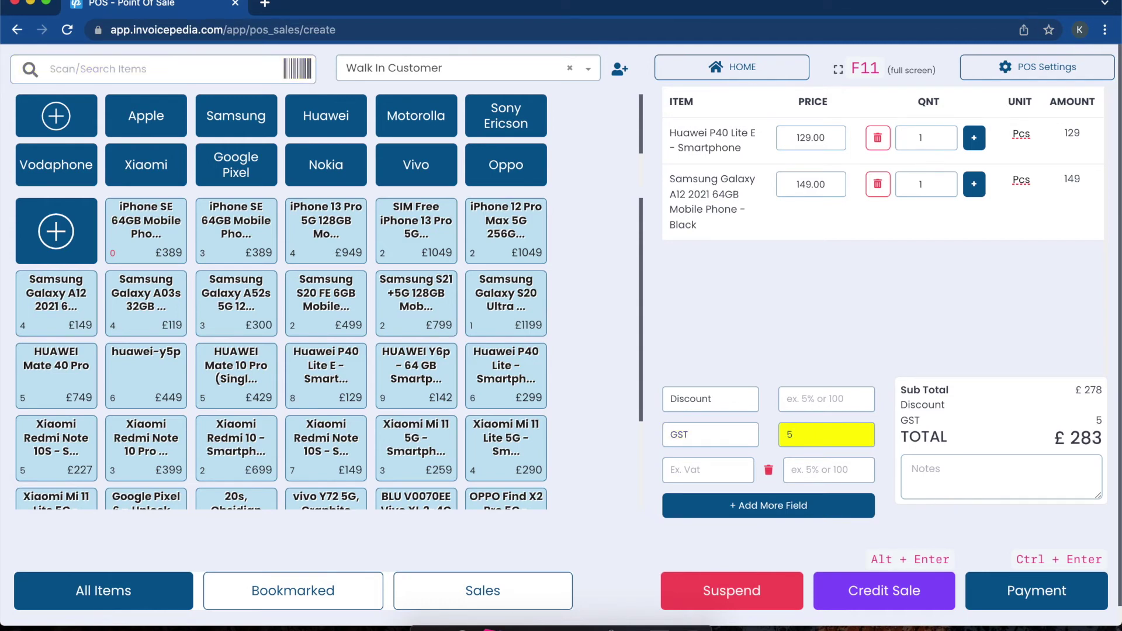
text(%)
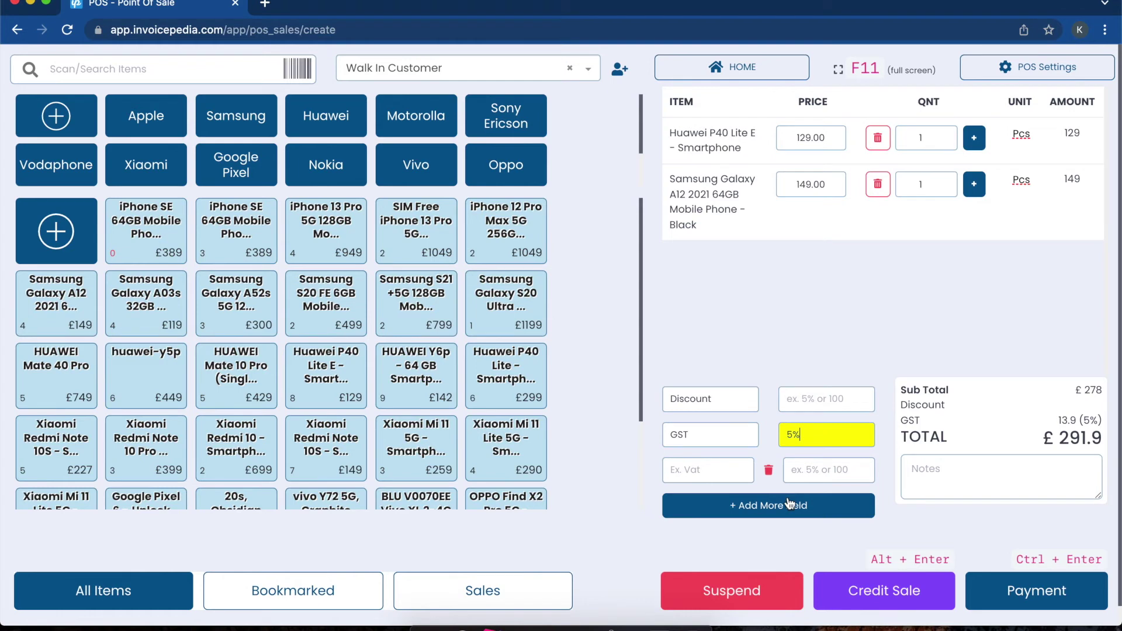
click(867, 595)
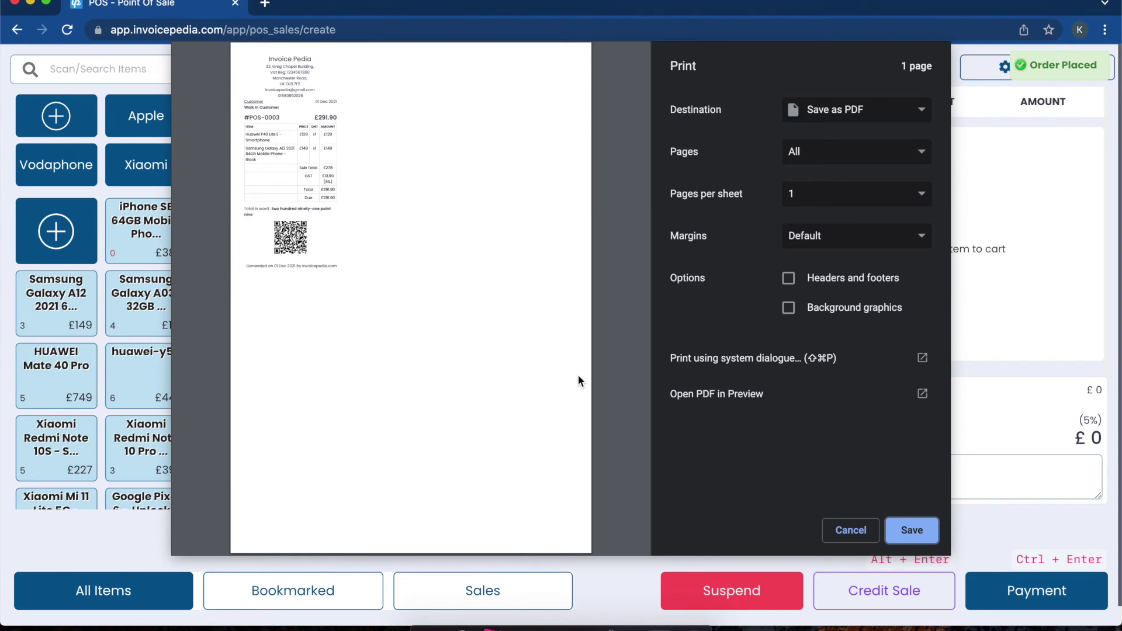
Step: Zoom into the POS-0003 receipt preview, then cancel printing
click(214, 473)
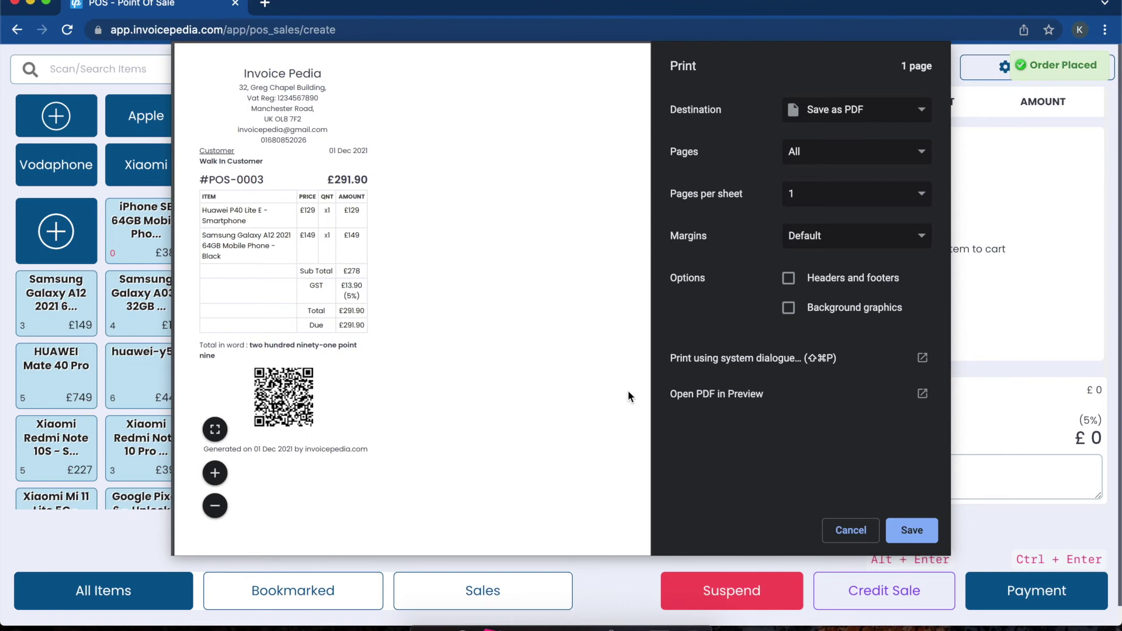
click(839, 537)
Step: Sell the Xiaomi Redmi 10 fully paid at £733.95, skip the receipt, and list the sales
click(236, 447)
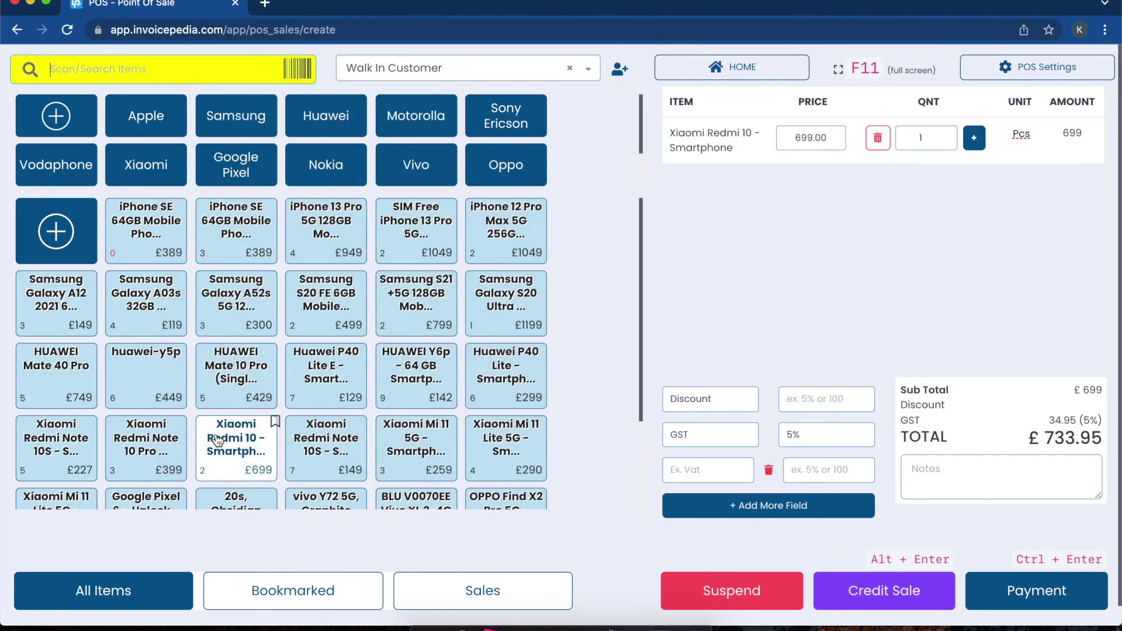
click(1028, 590)
click(754, 380)
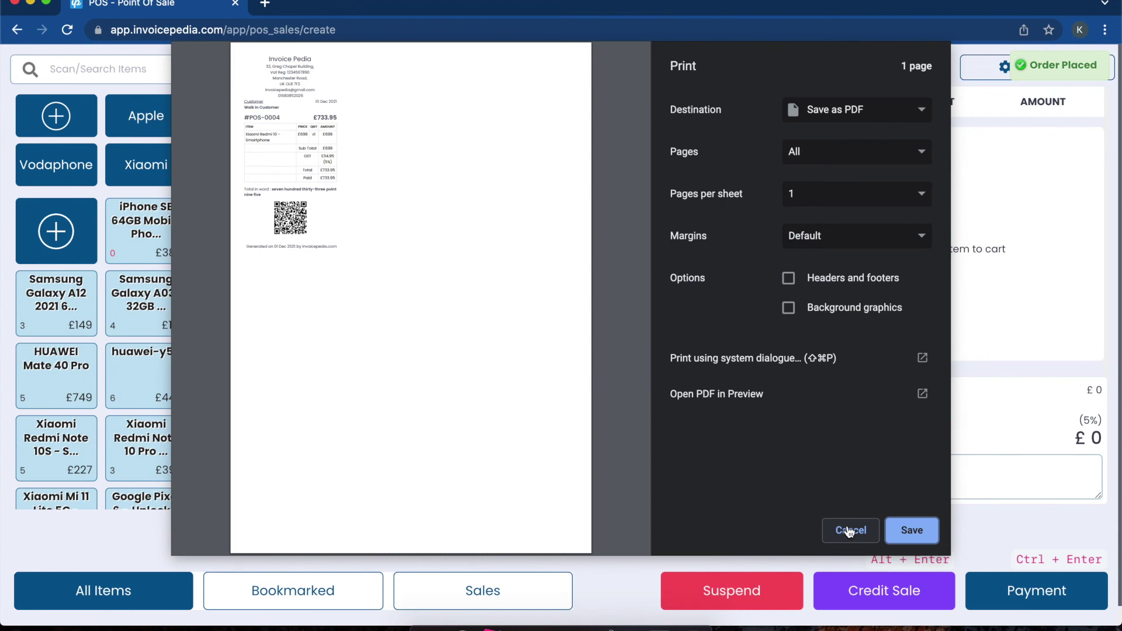
click(849, 531)
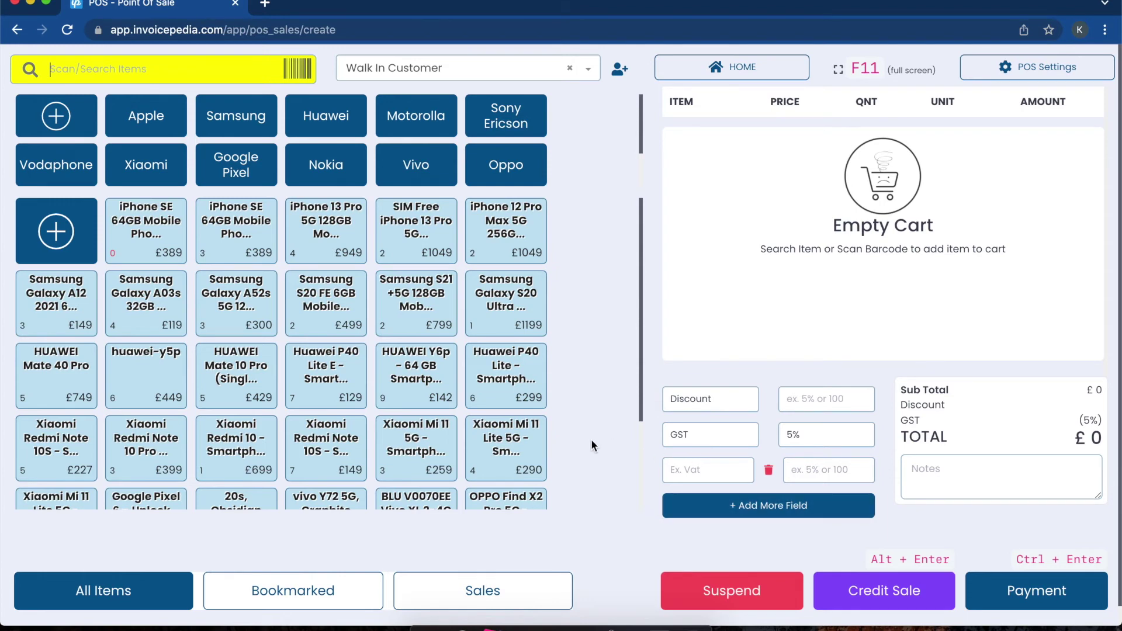
click(478, 591)
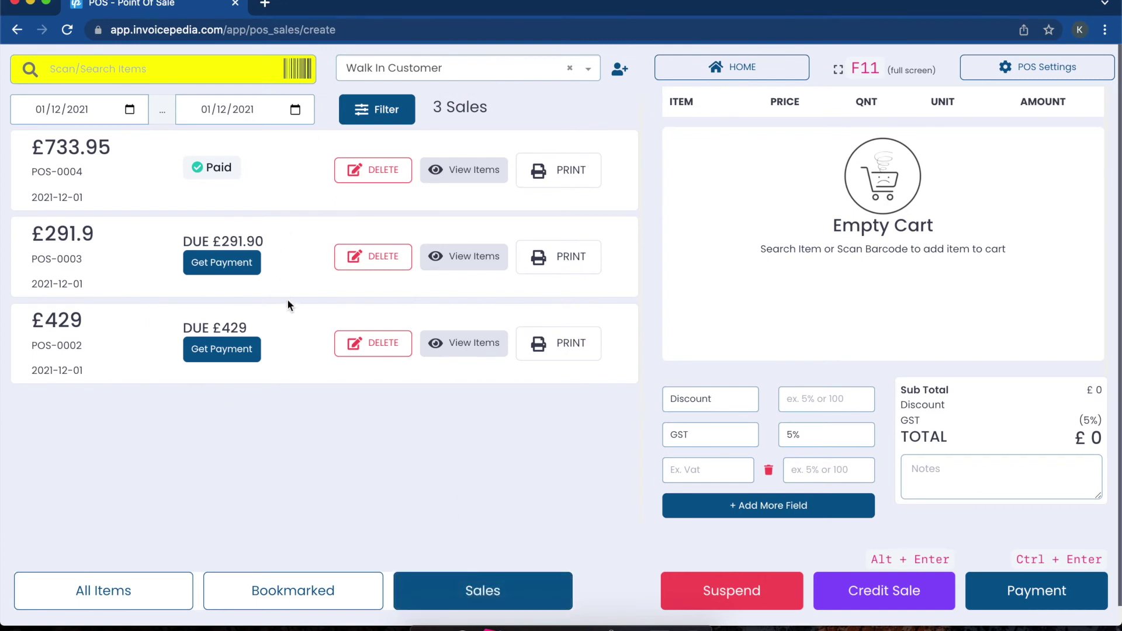
Step: Preview and close the POS-0004 receipt, then take payment for due sale POS-0003
click(468, 170)
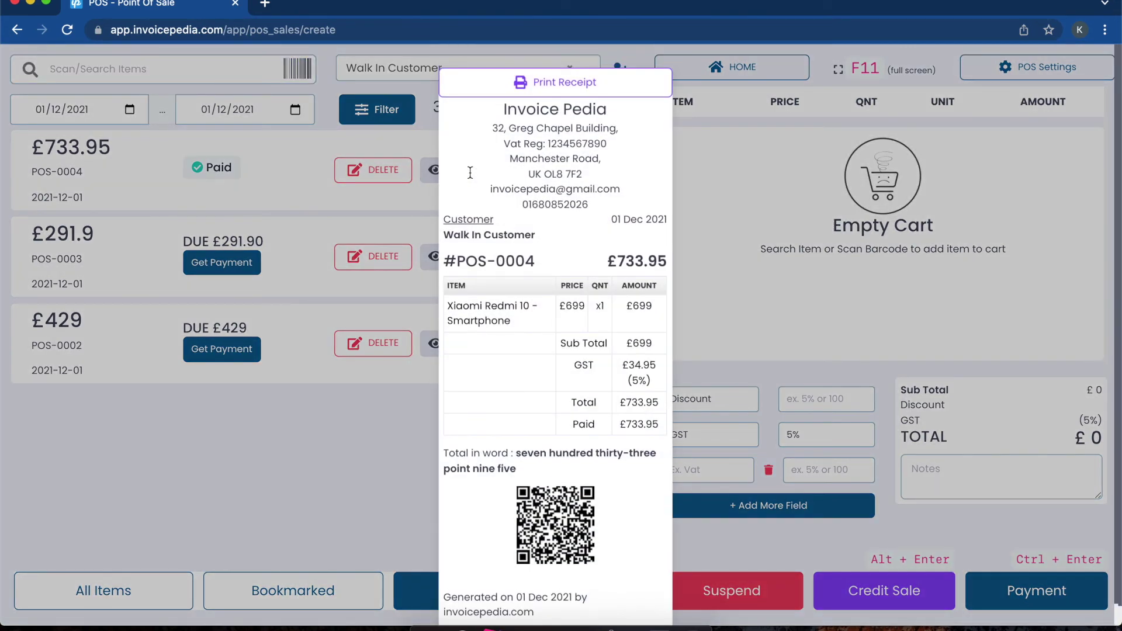
click(394, 202)
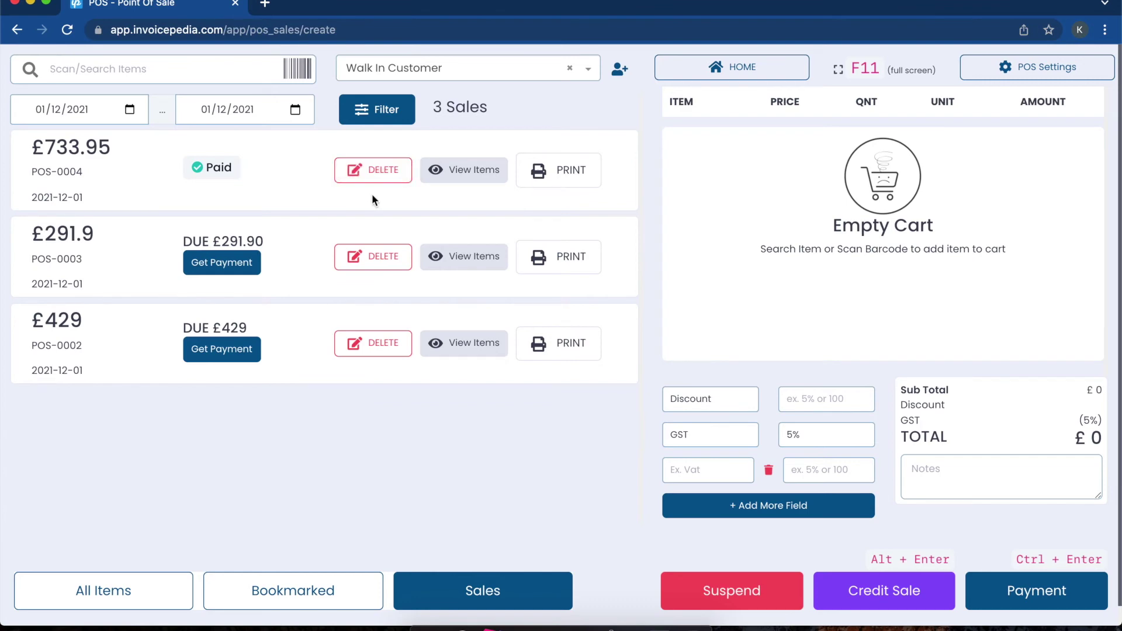
click(234, 266)
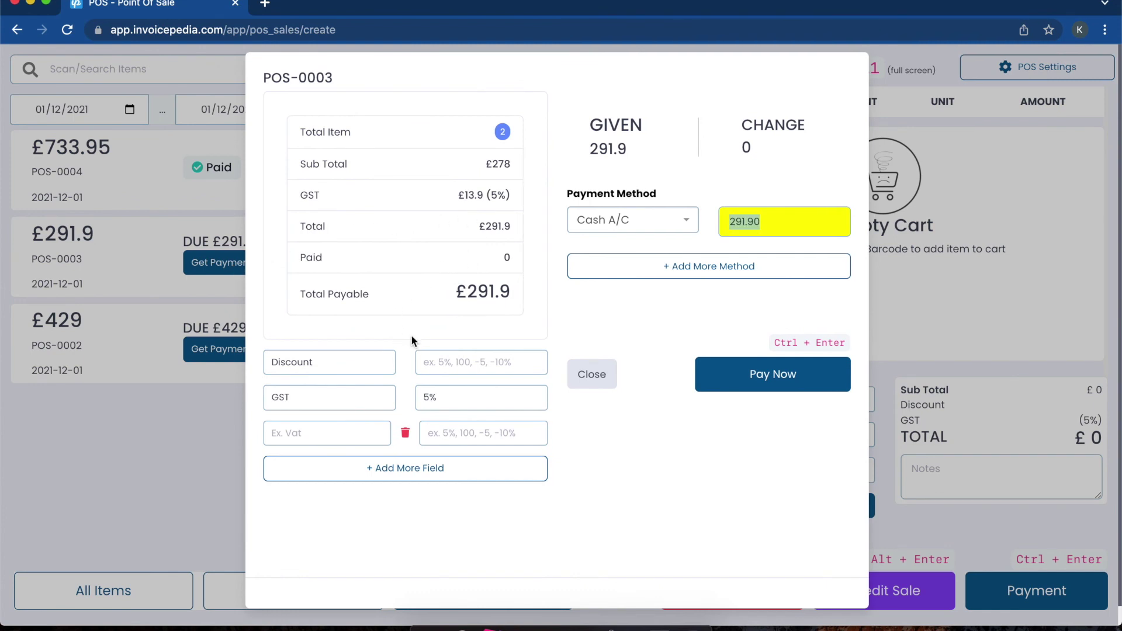
Step: Pay off POS-0003's £291.9 balance so it shows as Paid
click(357, 358)
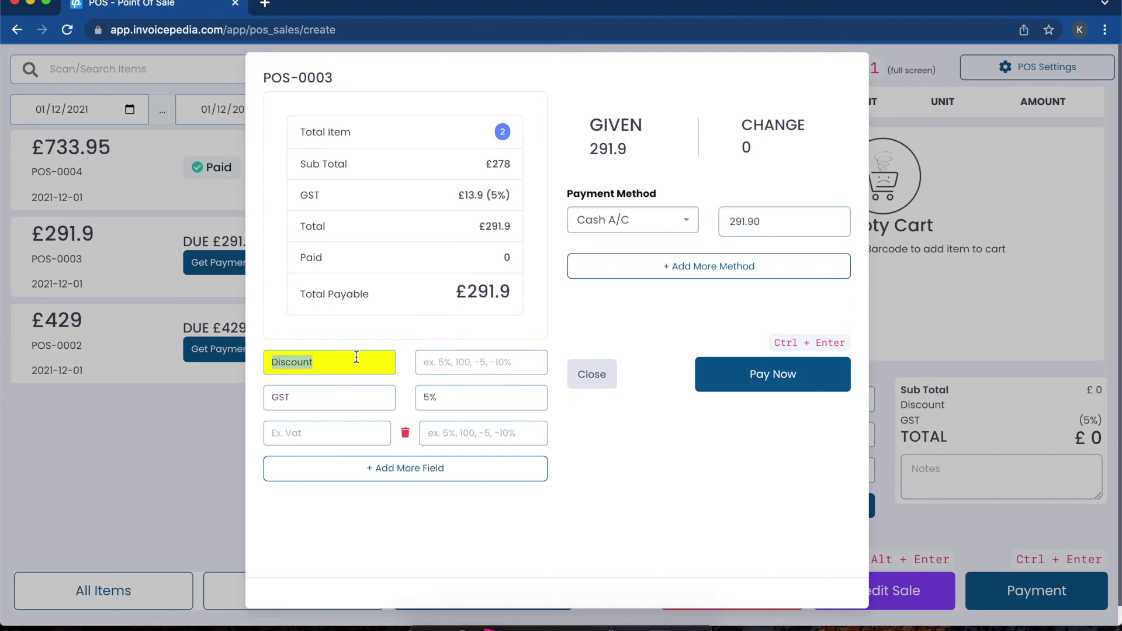
click(332, 428)
click(754, 382)
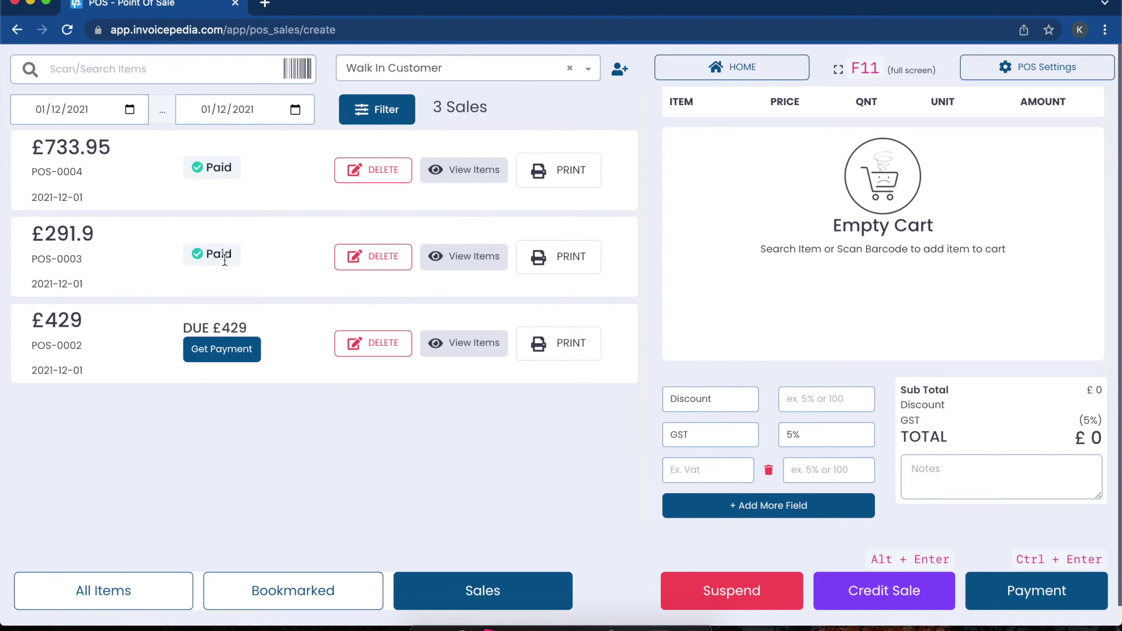
drag(237, 264, 201, 264)
click(246, 261)
Step: Adjust the sales filter's start and end dates, then return to the product grid
click(79, 106)
click(202, 109)
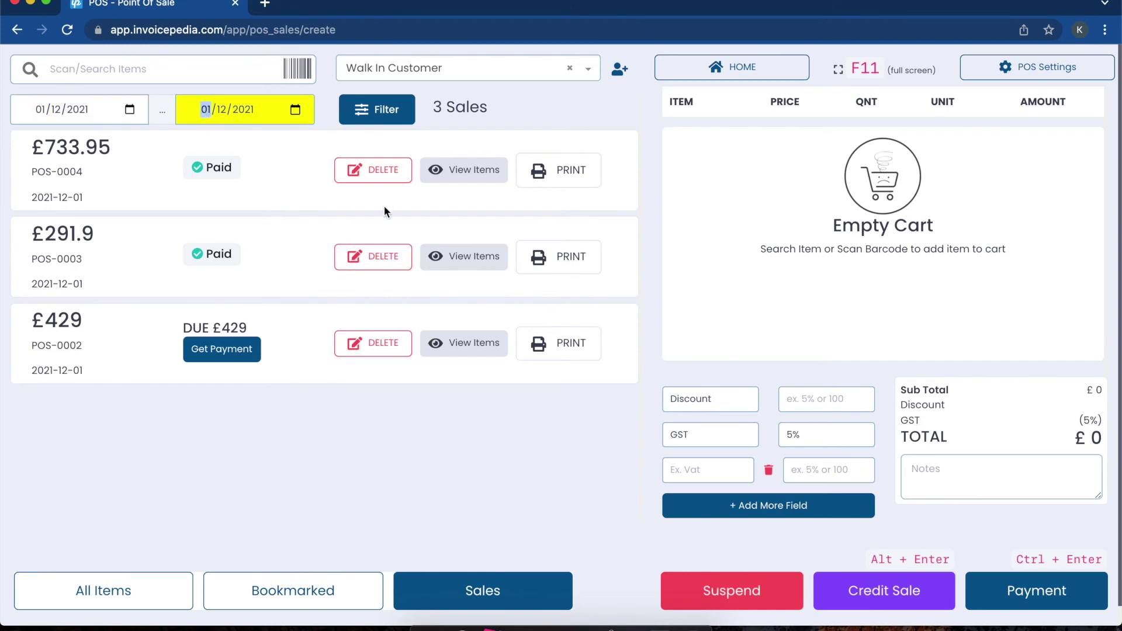
click(77, 603)
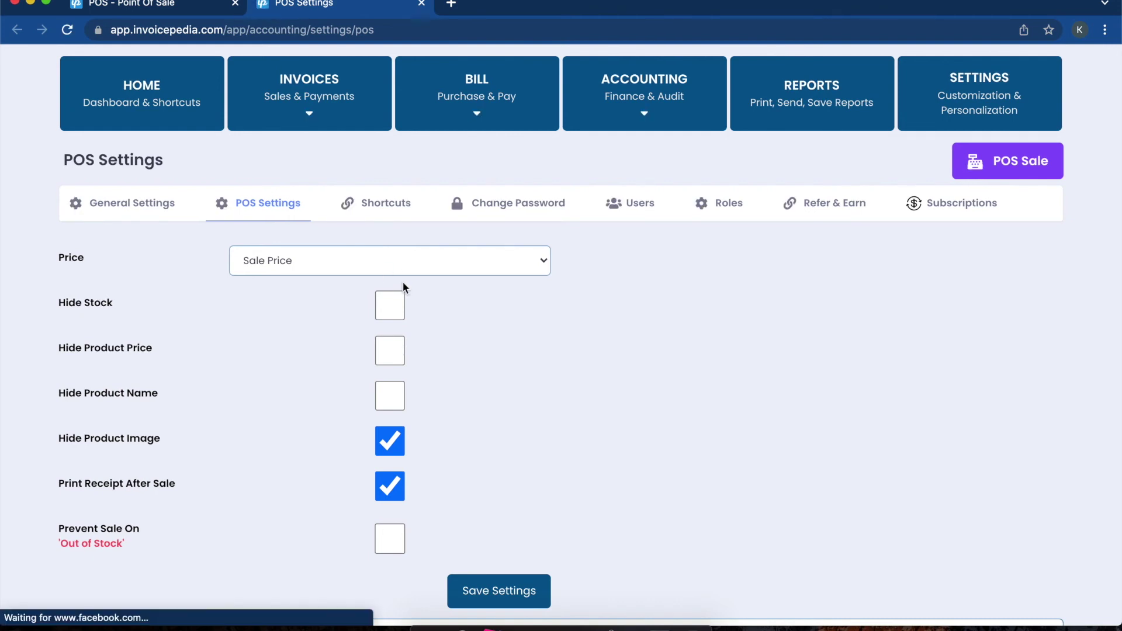
Step: Set Price to Purchase Price, show product images, block out-of-stock sales, and save the POS settings
click(440, 272)
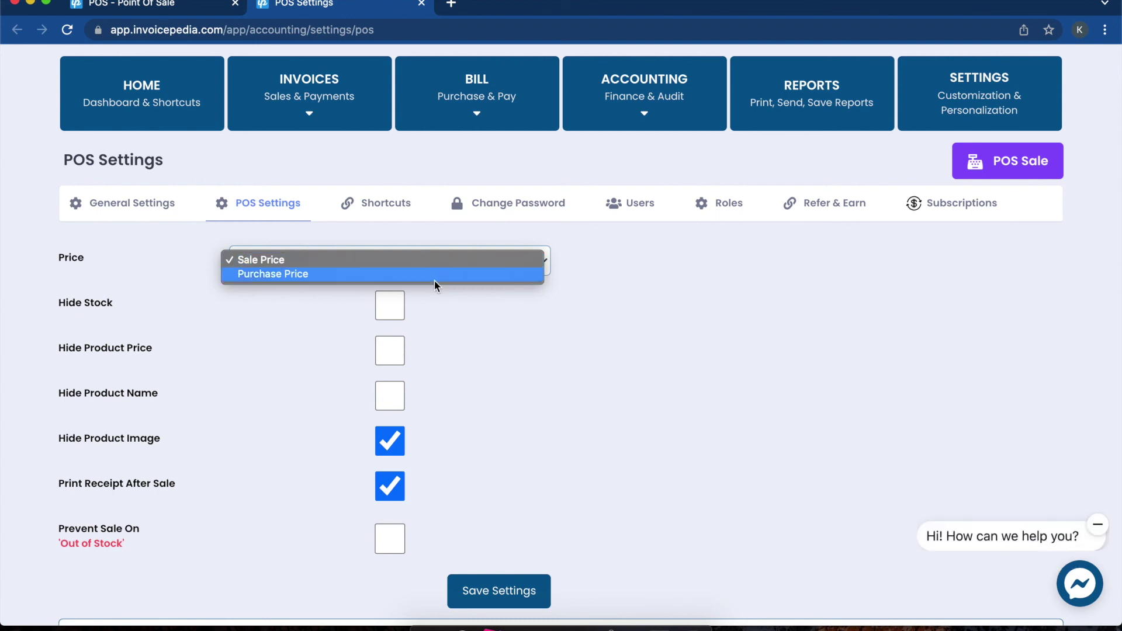
click(434, 279)
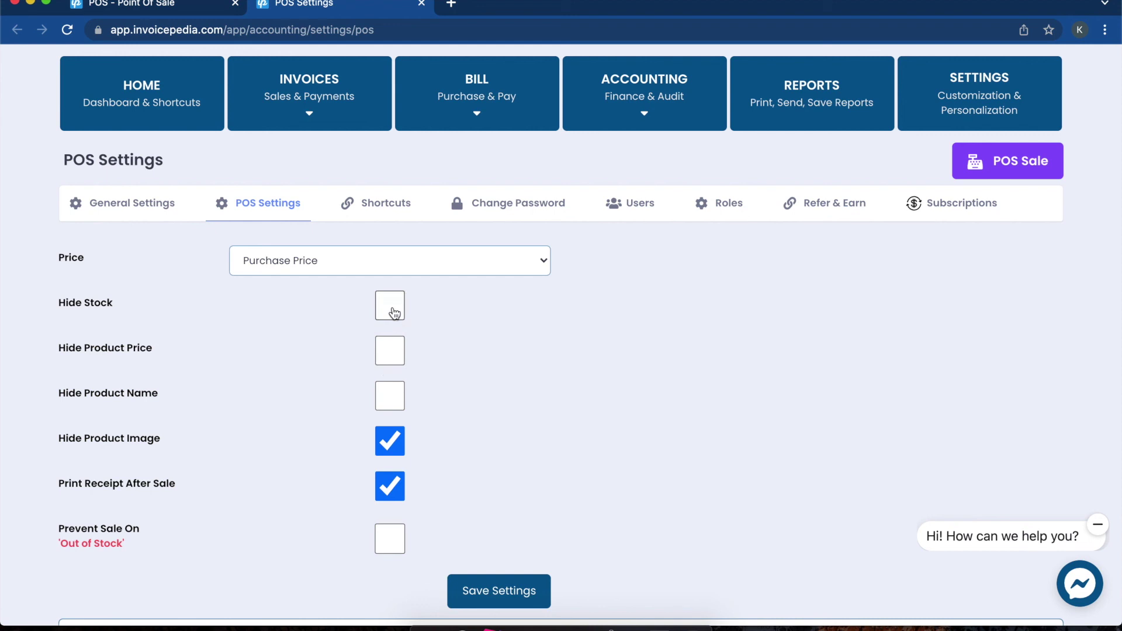
click(393, 351)
click(395, 351)
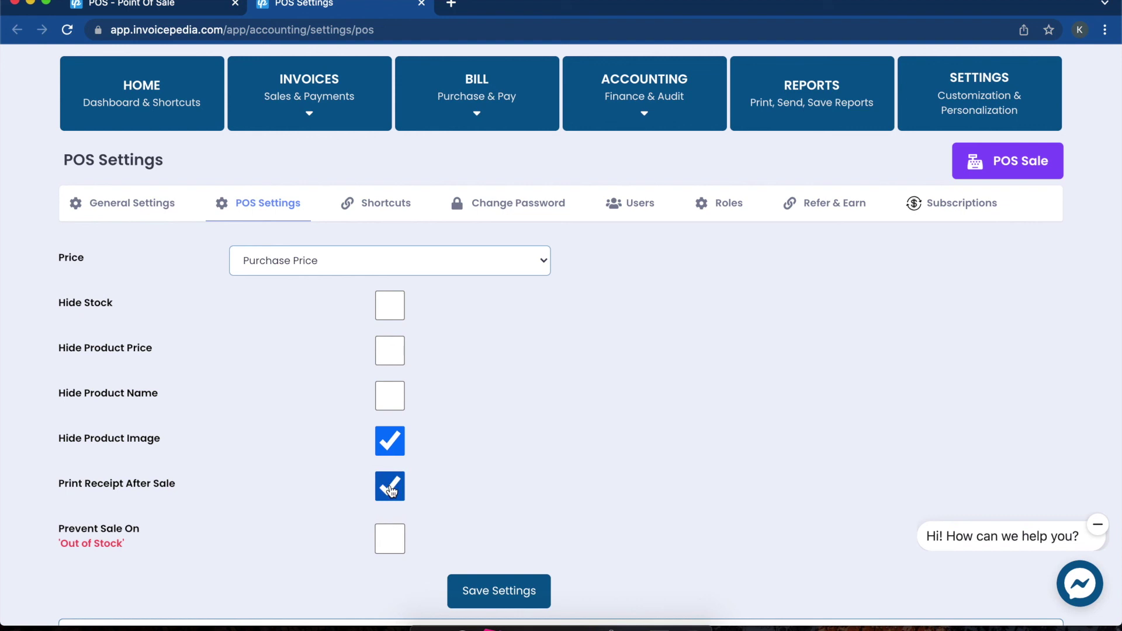
click(390, 541)
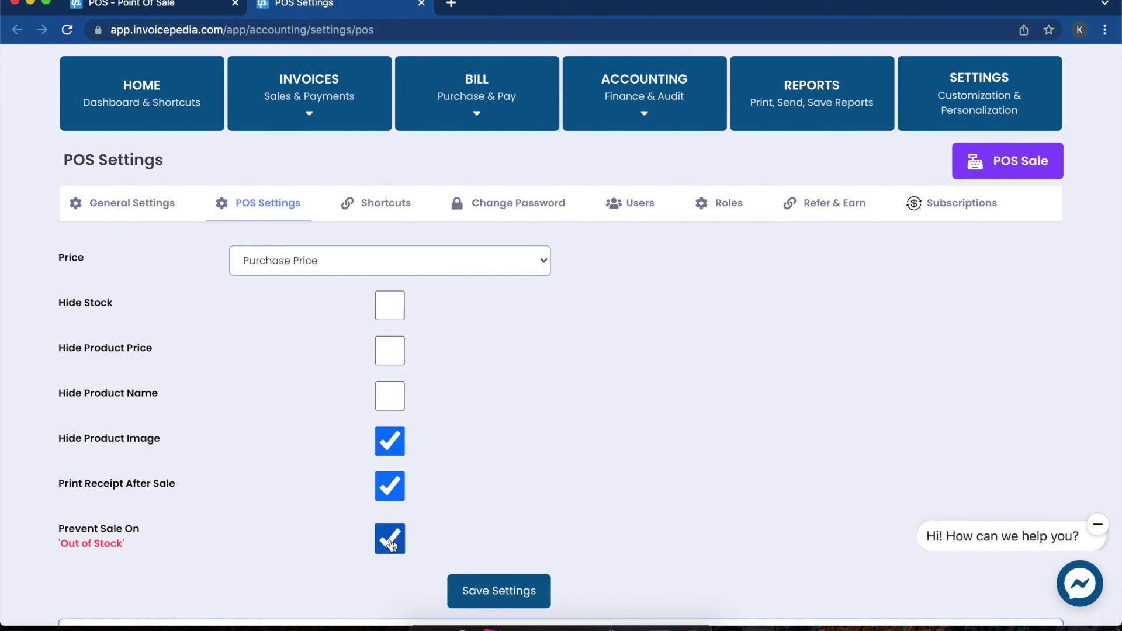
click(391, 544)
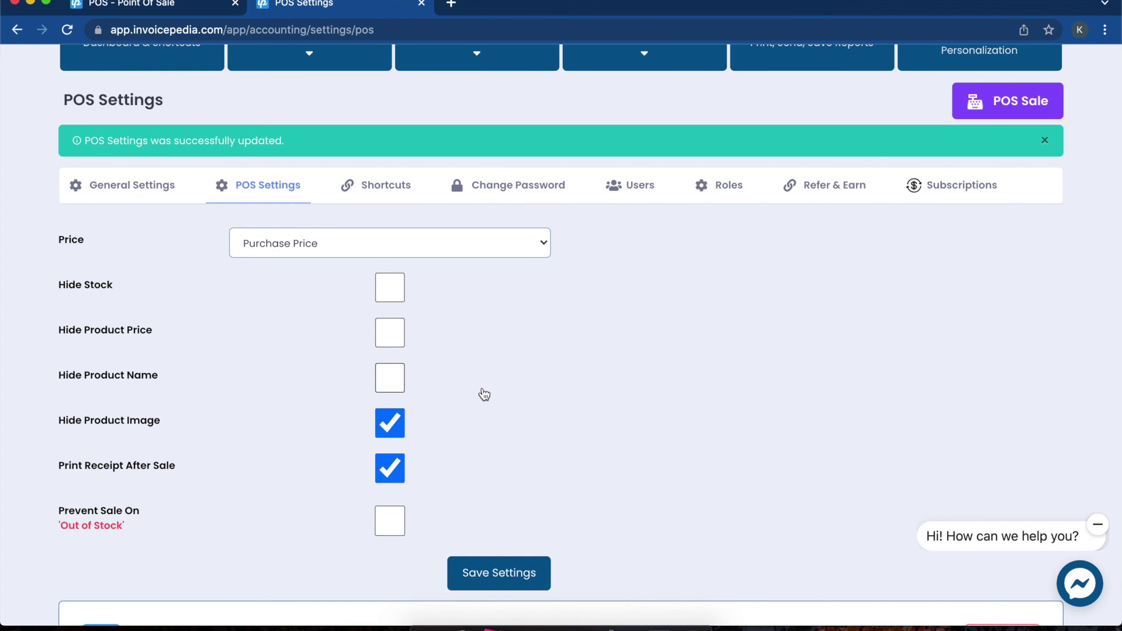
click(390, 422)
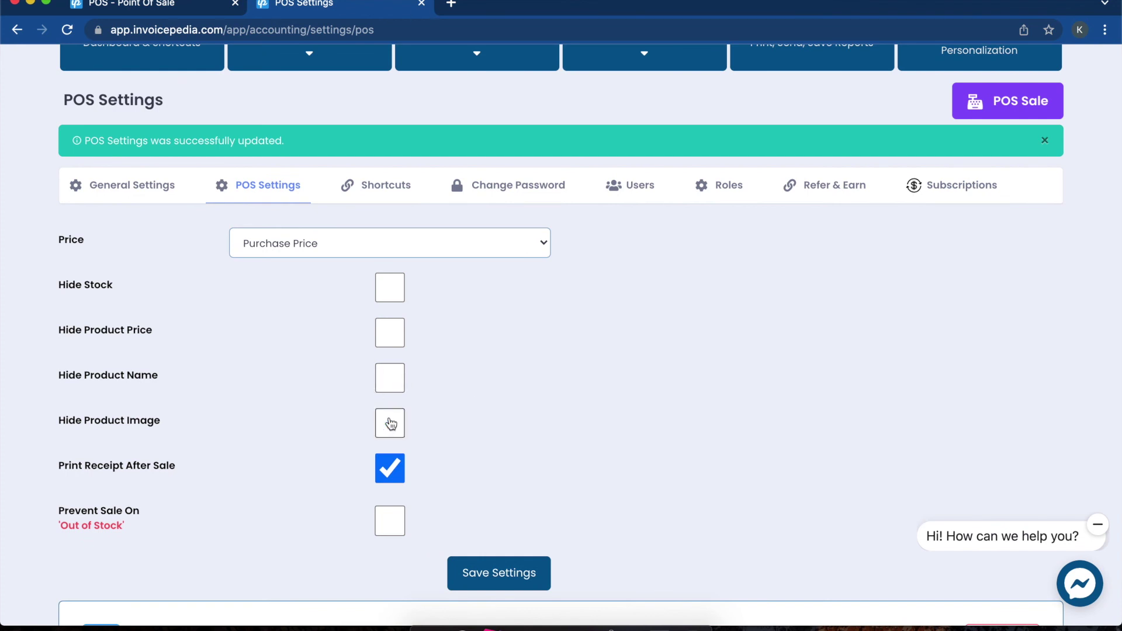
click(387, 522)
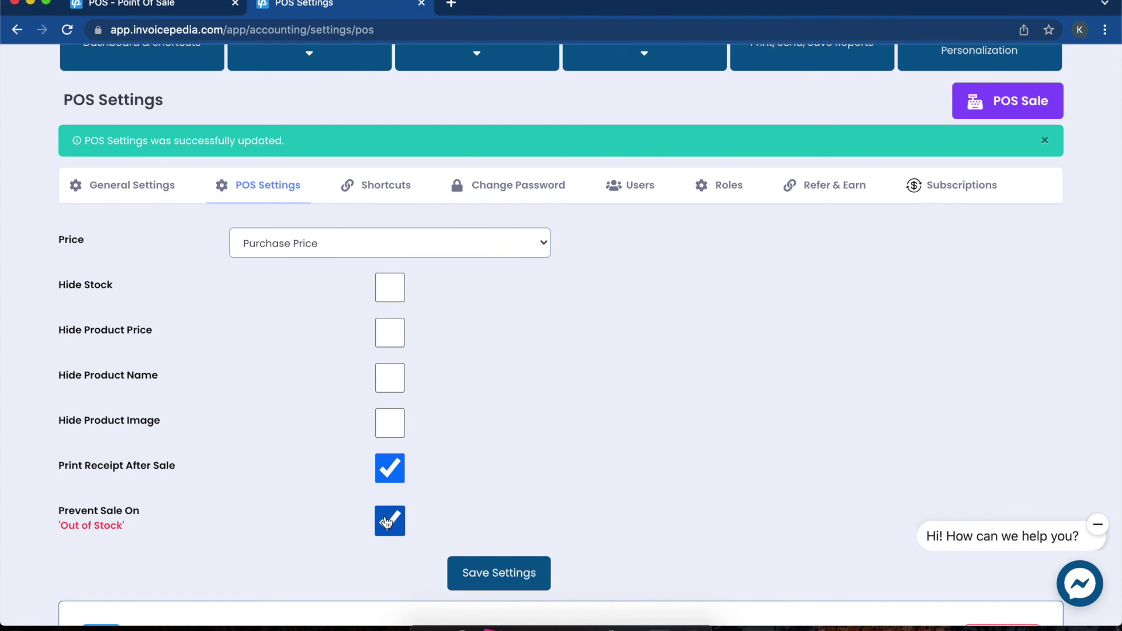
click(488, 576)
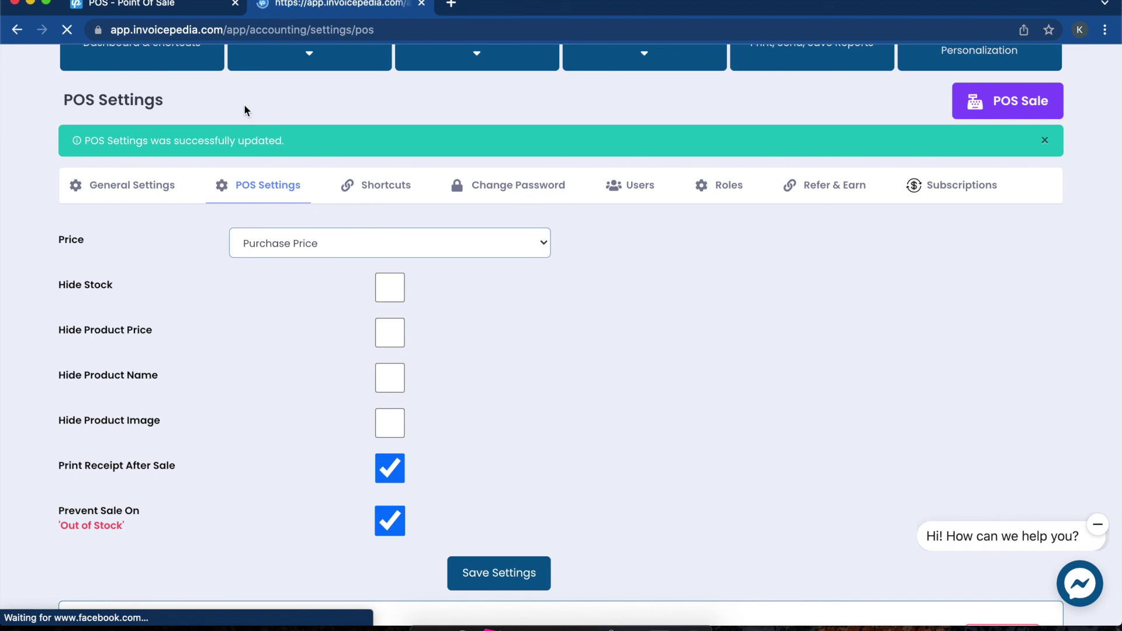
click(140, 3)
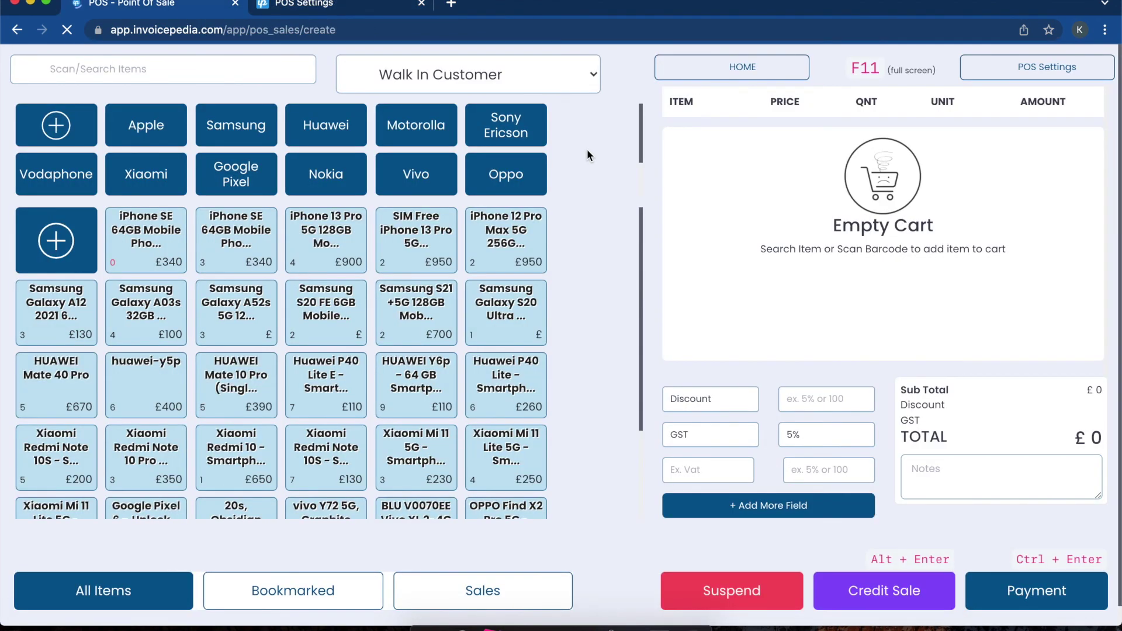